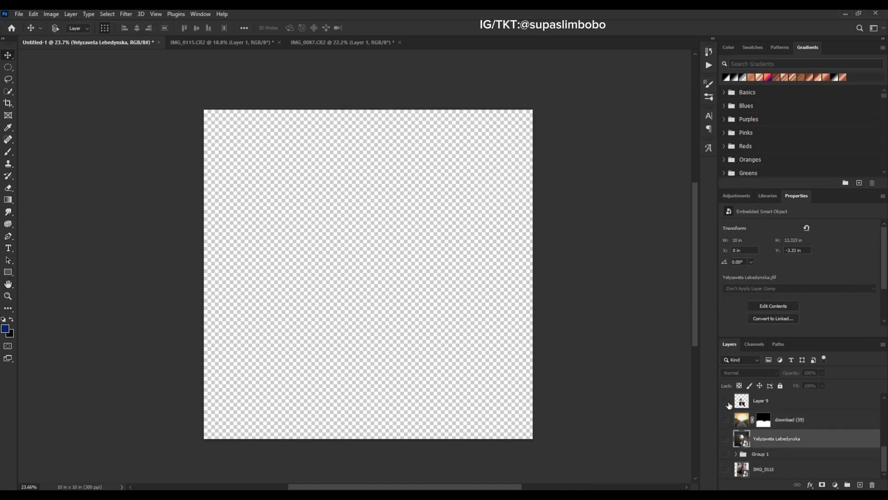
Step: Show the crouching man's cutout on Layer 9, view its original photo in IMG_0087.CR2, and return to the composition
left_click(725, 402)
left_click(761, 401)
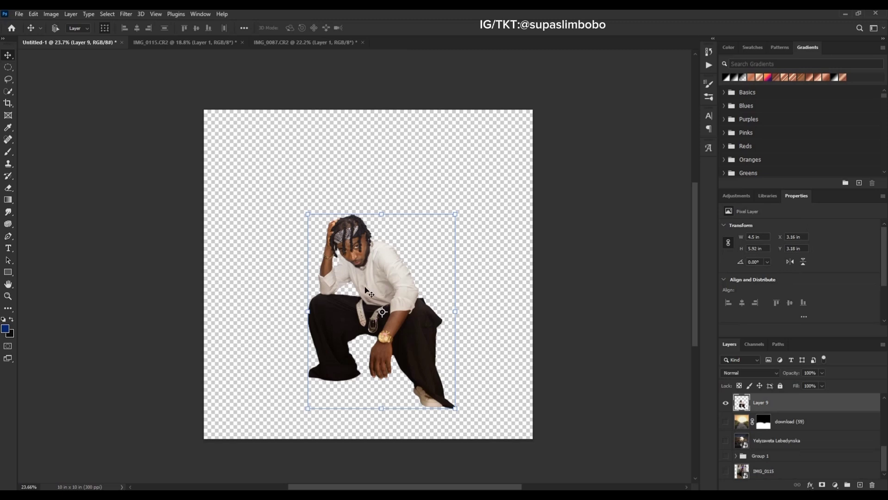
scroll(365, 290, "down", 1)
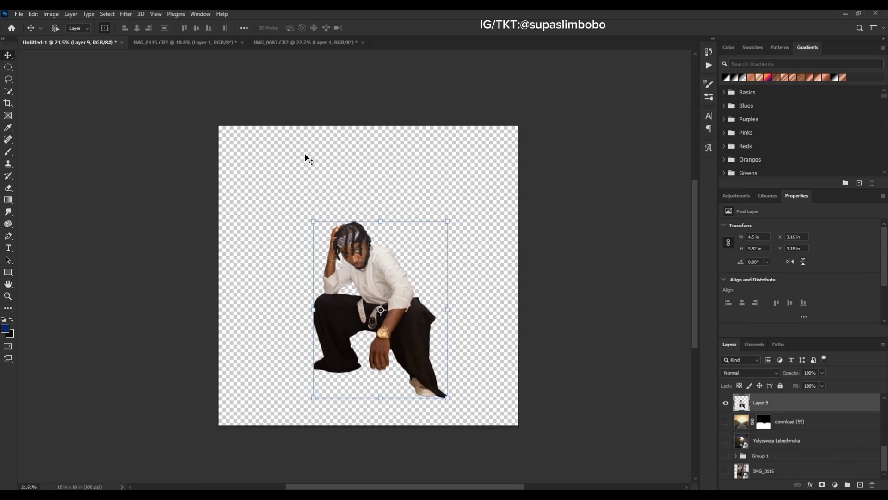
left_click(264, 46)
scroll(374, 175, "down", 2)
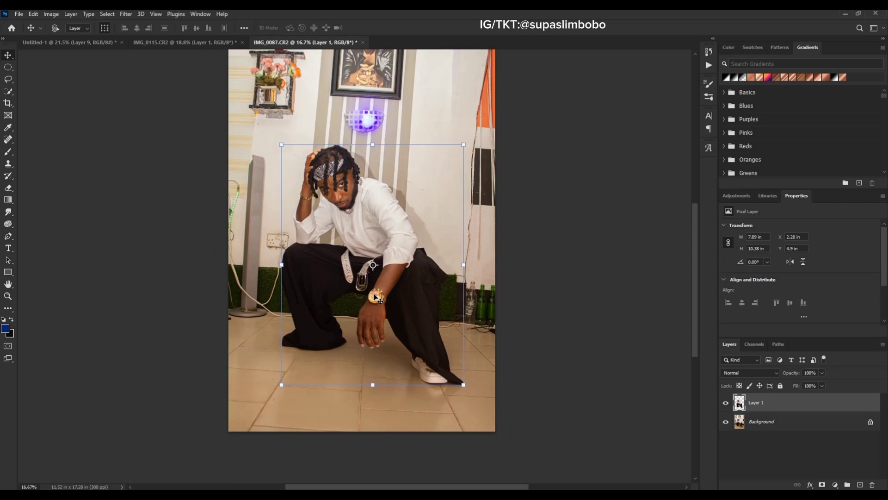
key("ctrl+Tab")
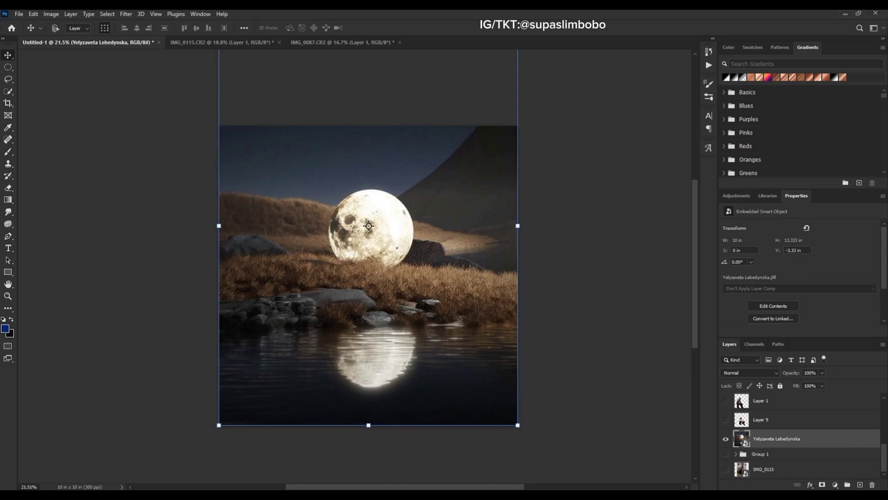
Step: Try moving the moon landscape background upward on the canvas
left_click_drag(382, 379, 393, 338)
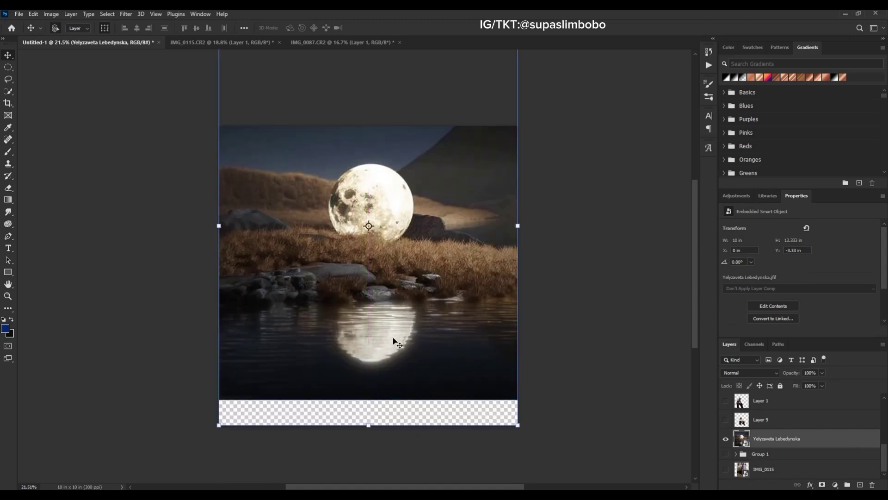
key("ctrl+z")
Step: Place the sunset path image download (59) from the Downloads folder into the composition above the moon background
key("alt+Tab")
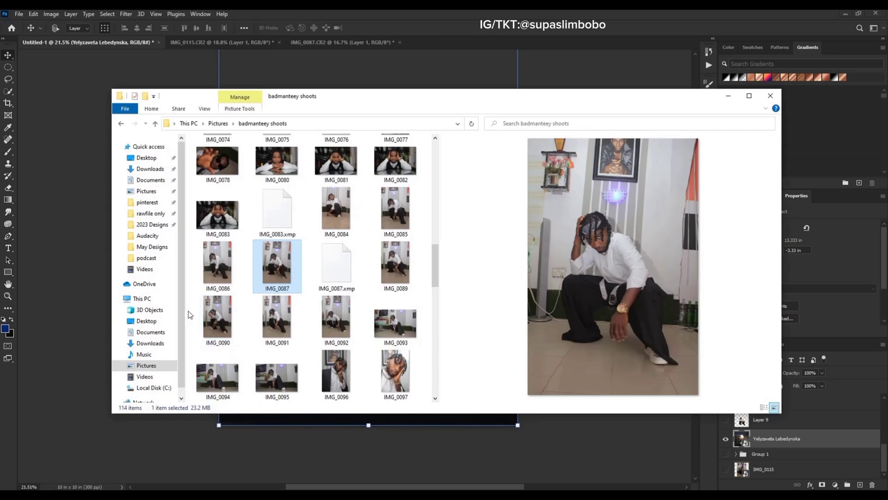
left_click(148, 169)
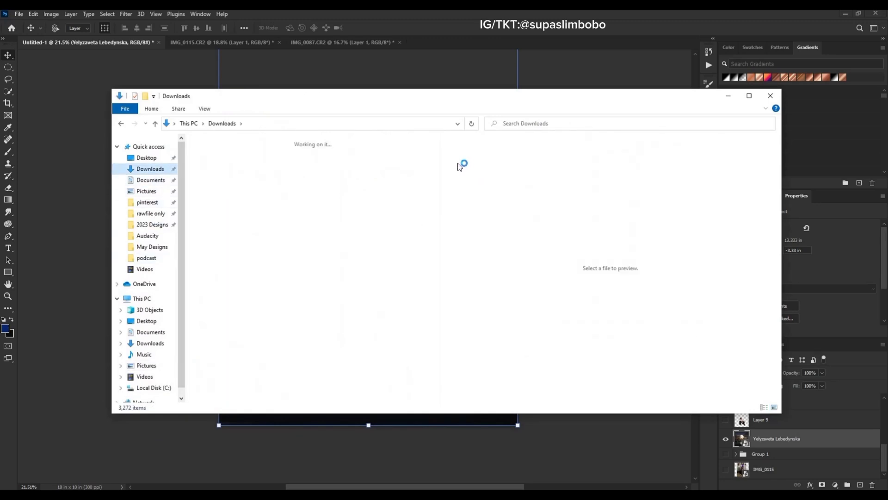
left_click_drag(435, 151, 436, 399)
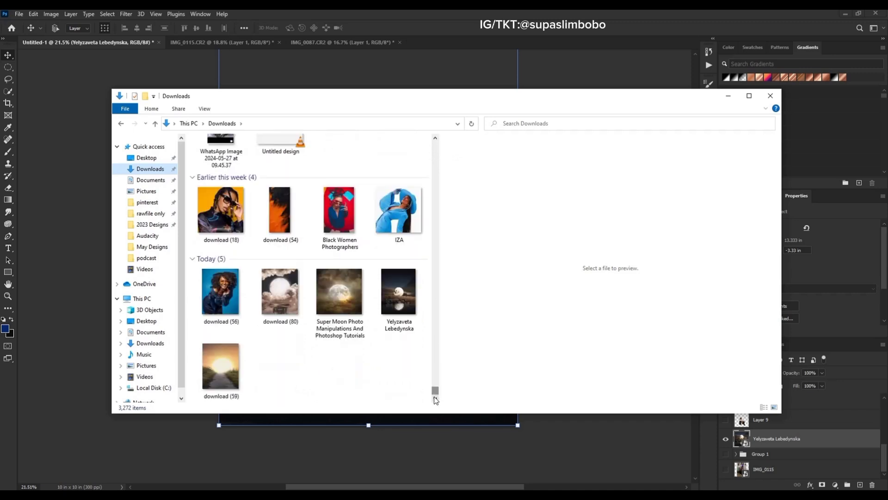
left_click(220, 375)
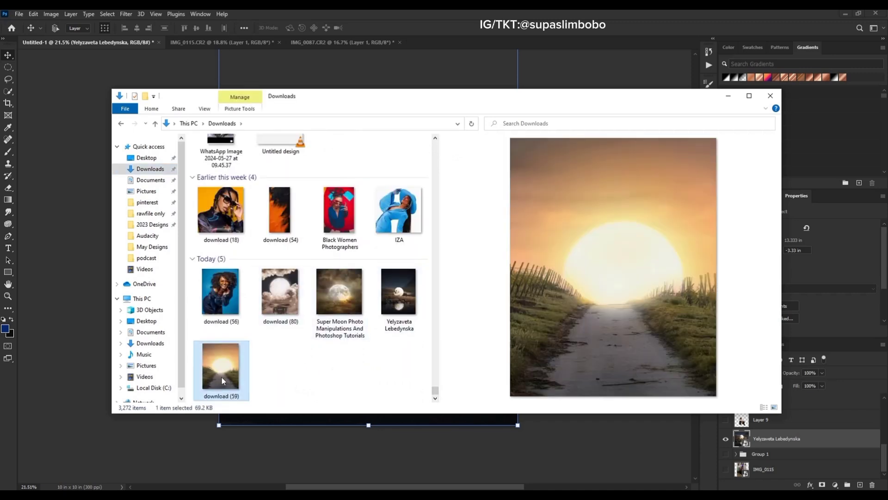
left_click_drag(222, 377, 171, 336)
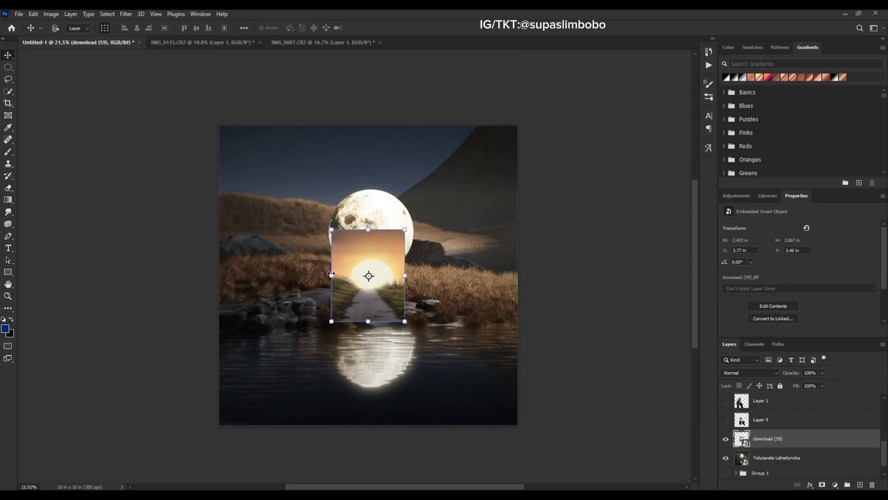
Step: Scale the placed sunset path image to 10 in wide by 12.5 in high so it covers the canvas
left_click_drag(331, 273, 221, 274)
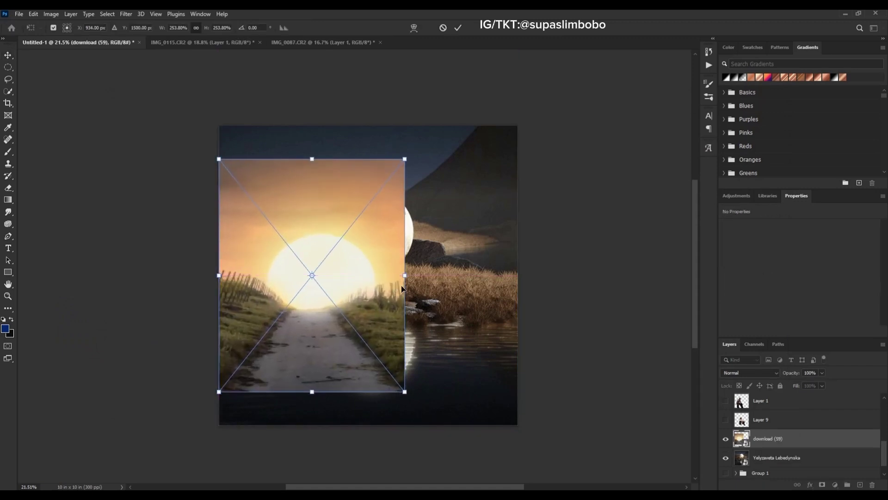
left_click_drag(404, 276, 518, 279)
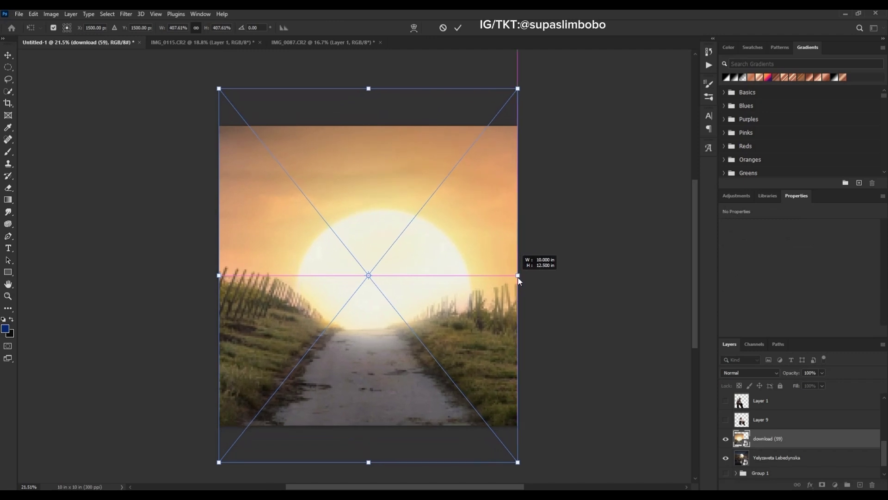
key("Return")
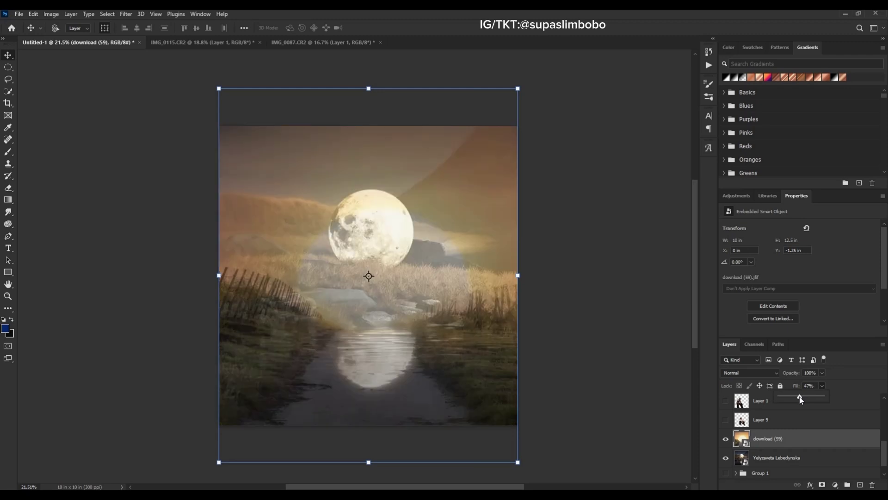
mouse_move(445, 382)
left_mouse_down()
mouse_move(449, 359)
mouse_move(443, 412)
mouse_move(444, 362)
mouse_move(448, 377)
left_mouse_up()
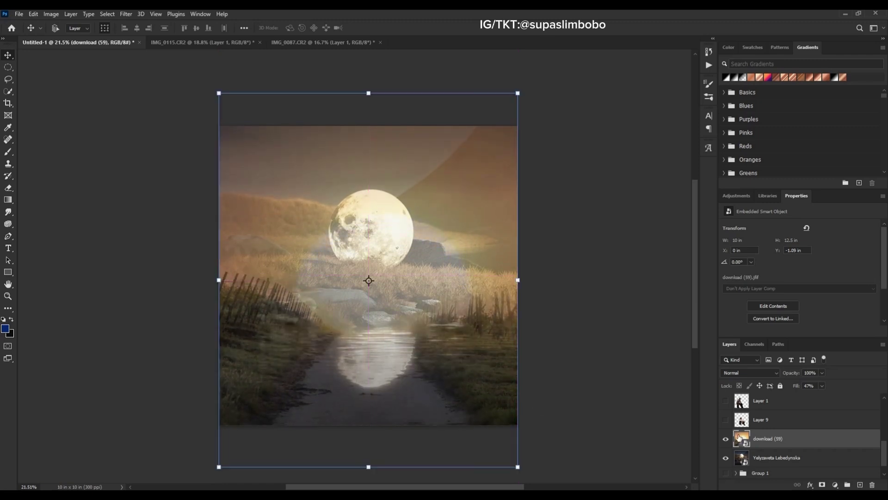
left_click(822, 385)
left_click_drag(823, 396, 873, 397)
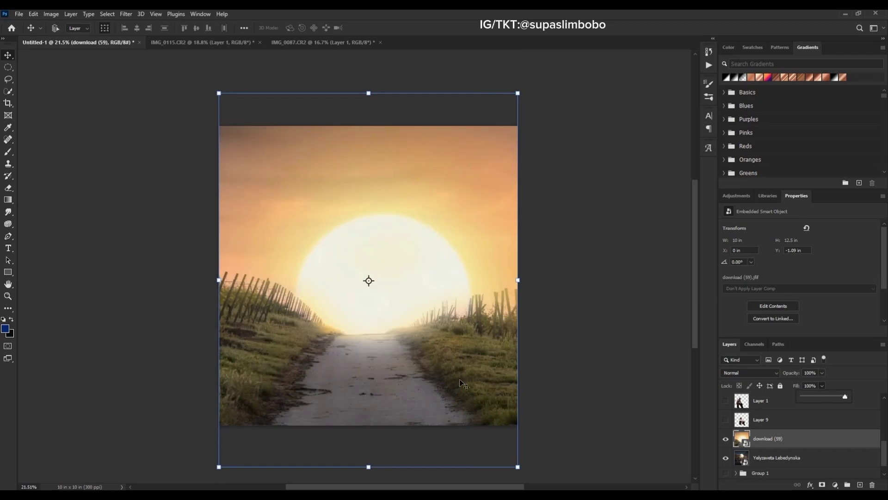
left_click(439, 365)
left_click_drag(439, 365, 440, 363)
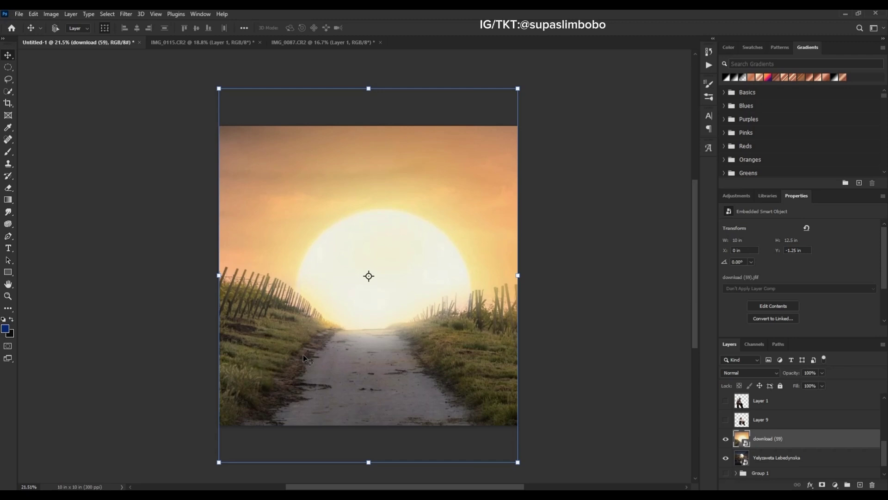
Step: Rasterize the download (59) layer and add a layer mask to it
right_click(793, 441)
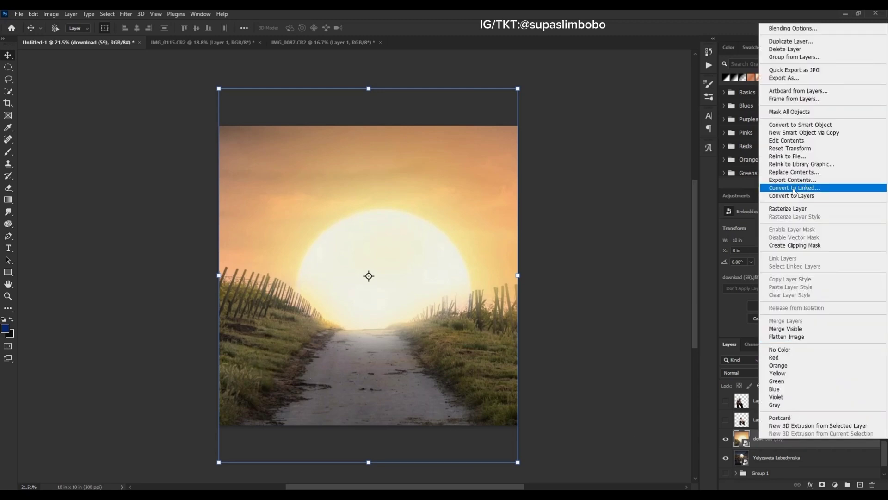
left_click(789, 208)
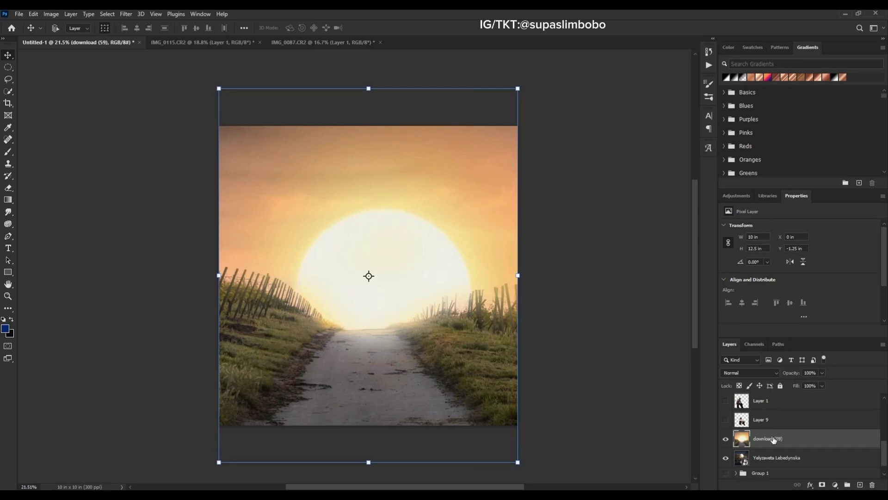
left_click(821, 484)
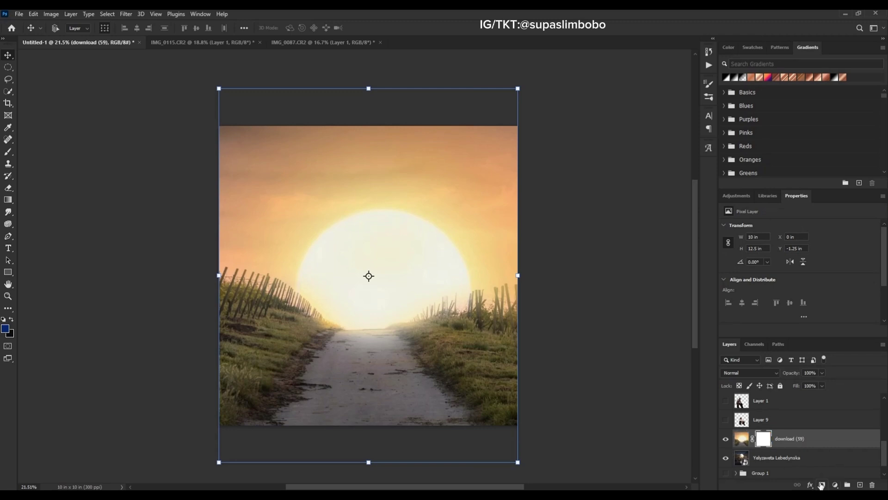
Step: Paint black on the download (59) mask with a large soft brush to hide the sunset sky, sun and fences
left_click(11, 153)
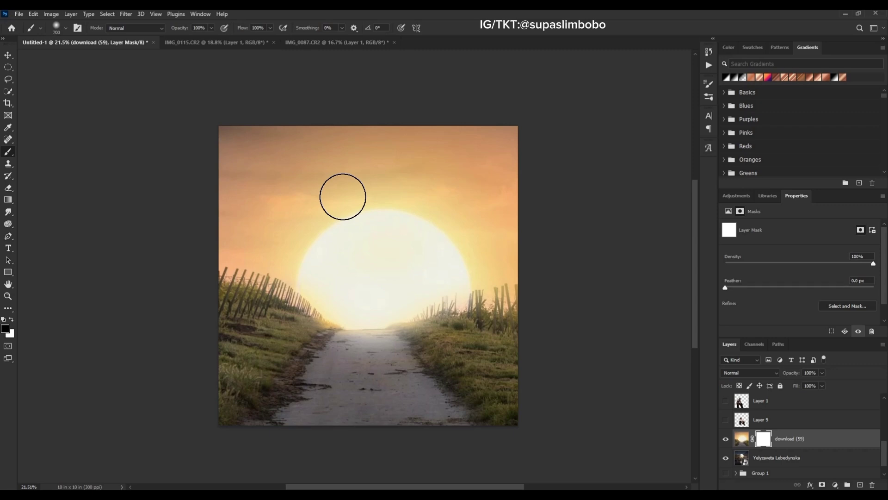
key("bracketright")
key("bracketright")
key("bracketright")
key("bracketright")
mouse_move(327, 143)
left_mouse_down()
mouse_move(436, 163)
mouse_move(386, 214)
mouse_move(518, 206)
mouse_move(432, 274)
left_mouse_up()
key("bracketleft")
key("bracketleft")
mouse_move(508, 266)
left_mouse_down()
mouse_move(421, 275)
mouse_move(307, 198)
mouse_move(238, 218)
mouse_move(349, 304)
mouse_move(495, 287)
mouse_move(546, 334)
mouse_move(259, 296)
left_mouse_up()
Step: Paint white on the mask with a smaller brush to bring back grass along the horizon left of the path
key("bracketleft")
key("bracketleft")
key("x")
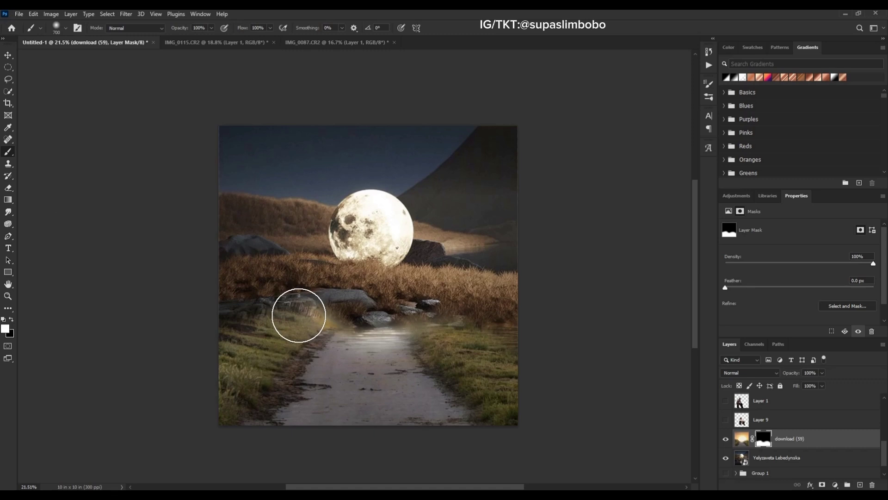
key("bracketleft")
key("bracketleft")
key("bracketleft")
left_click_drag(297, 309, 216, 322)
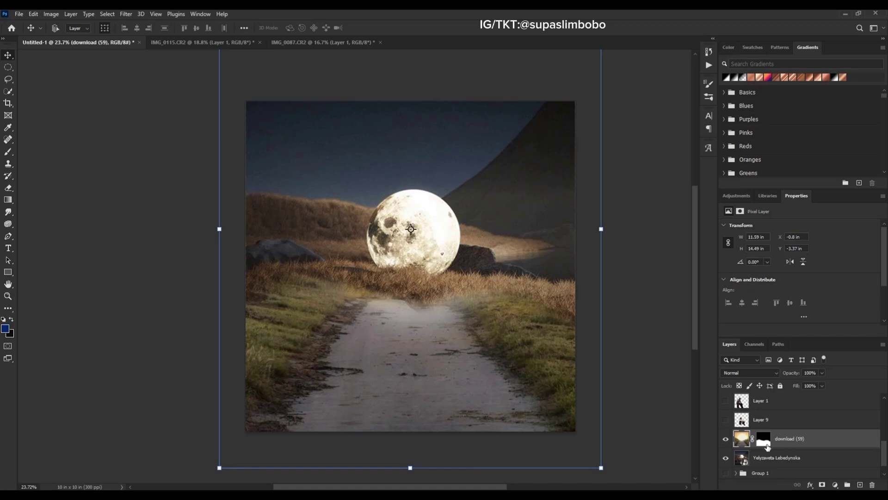
Step: Recolour the upper grass left of the path with the Color Replacement tool at size 600, using brown sampled from the dry grass
right_click(9, 153)
left_click(44, 167)
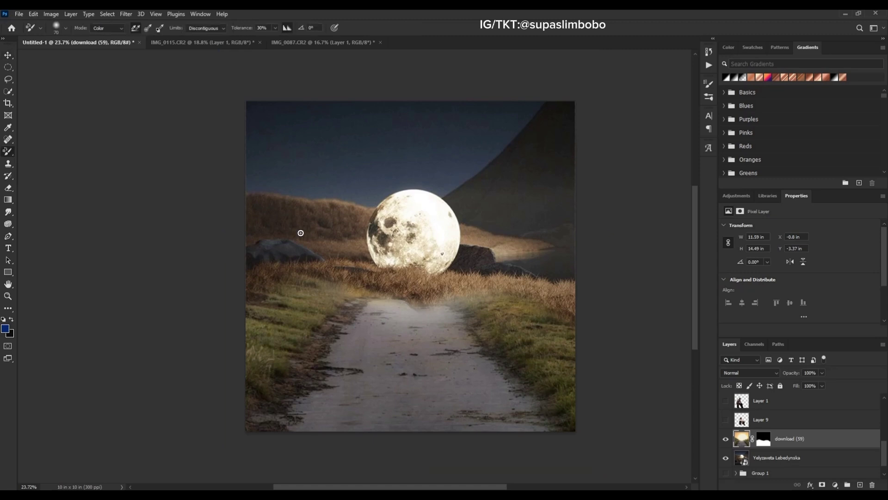
left_click(355, 272, "alt")
key("bracketright")
key("bracketright")
key("bracketright")
key("bracketright")
key("bracketright")
key("bracketright")
key("bracketright")
key("bracketright")
key("bracketright")
key("bracketright")
key("bracketright")
mouse_move(302, 283)
left_mouse_down()
mouse_move(243, 341)
mouse_move(333, 268)
mouse_move(256, 354)
mouse_move(329, 285)
left_mouse_up()
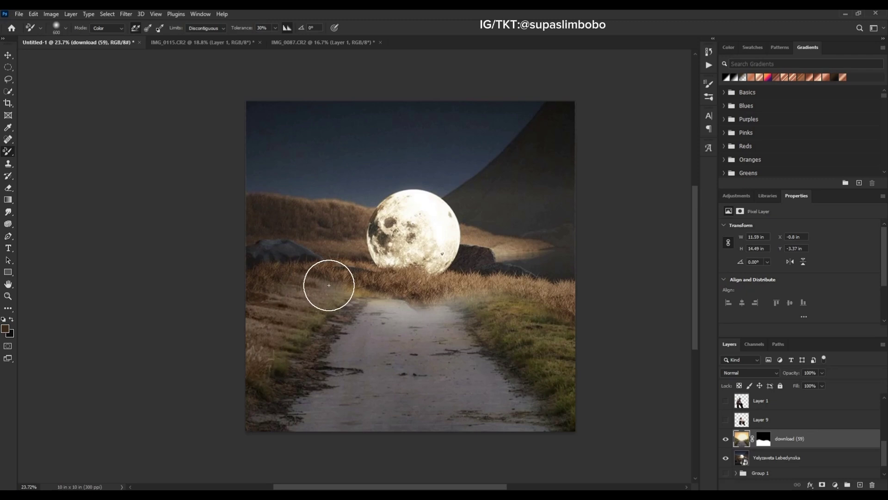
Step: Recolour the remaining green grass on both sides of the path brown with the Color Replacement brush at size 400
key("bracketleft")
key("bracketleft")
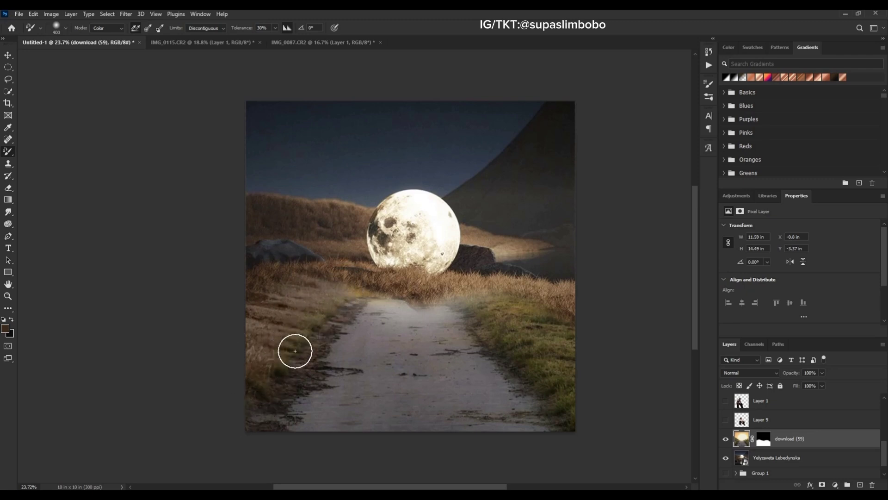
mouse_move(295, 350)
left_mouse_down()
mouse_move(315, 322)
mouse_move(243, 413)
mouse_move(298, 296)
mouse_move(278, 297)
left_mouse_up()
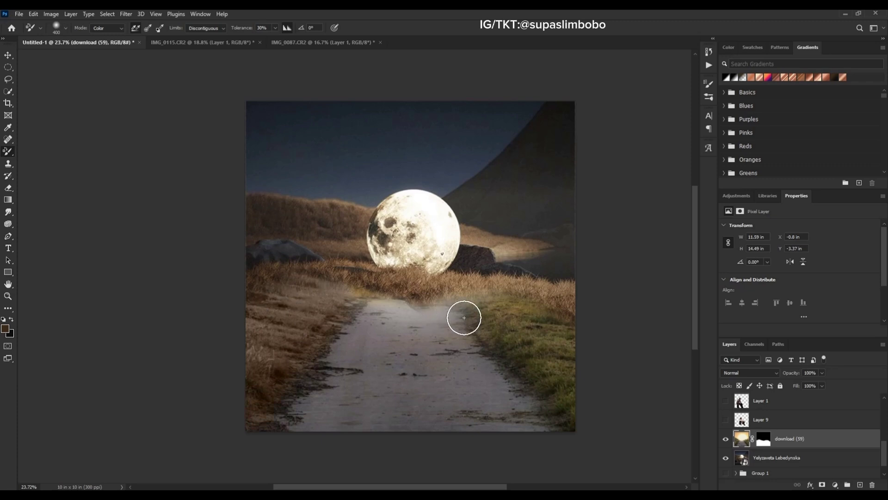
mouse_move(464, 318)
left_mouse_down()
mouse_move(486, 285)
mouse_move(524, 300)
mouse_move(520, 329)
left_mouse_up()
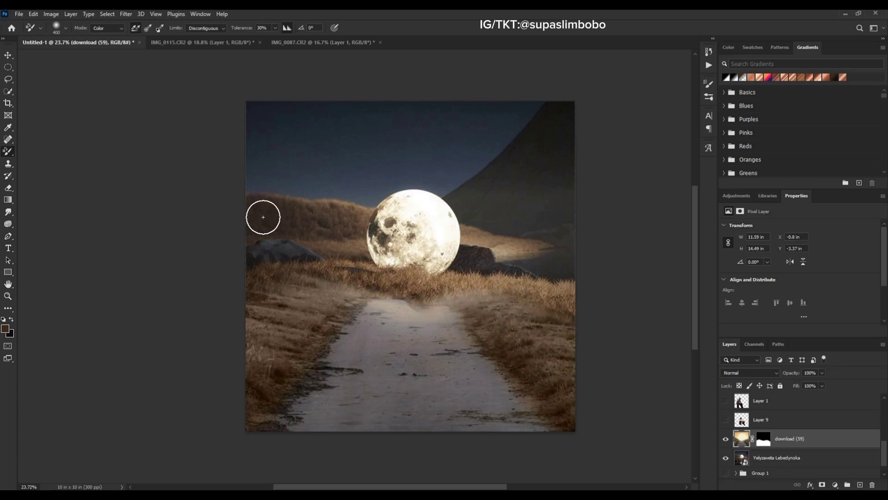
Step: Show Layer 9 with the crouching man and move him down onto the path in front of the moon
left_click(8, 55)
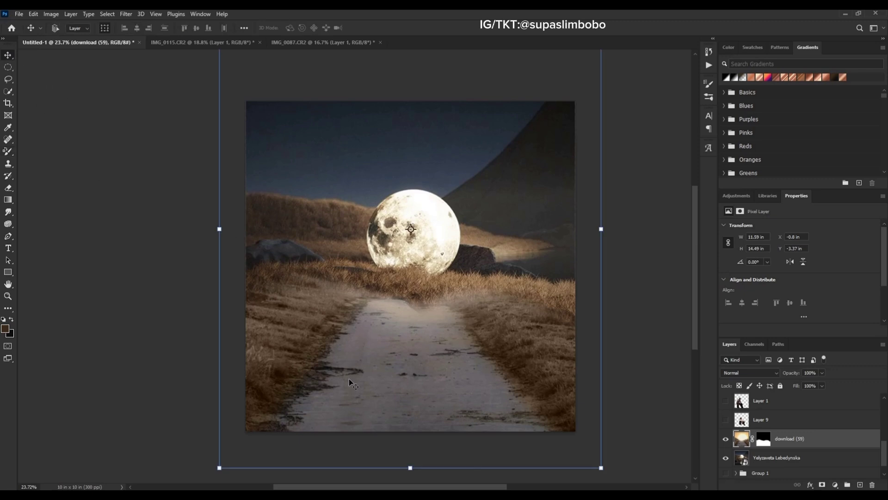
scroll(416, 354, "down", 1)
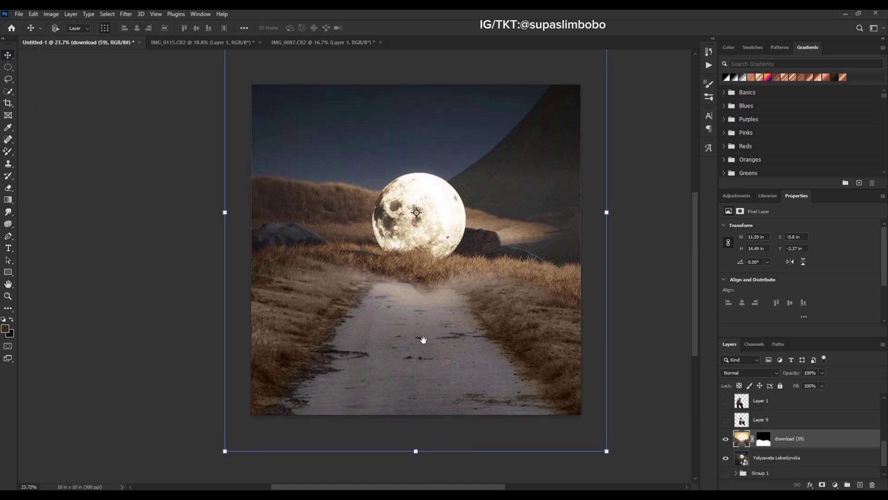
left_click(726, 401)
left_click(725, 400)
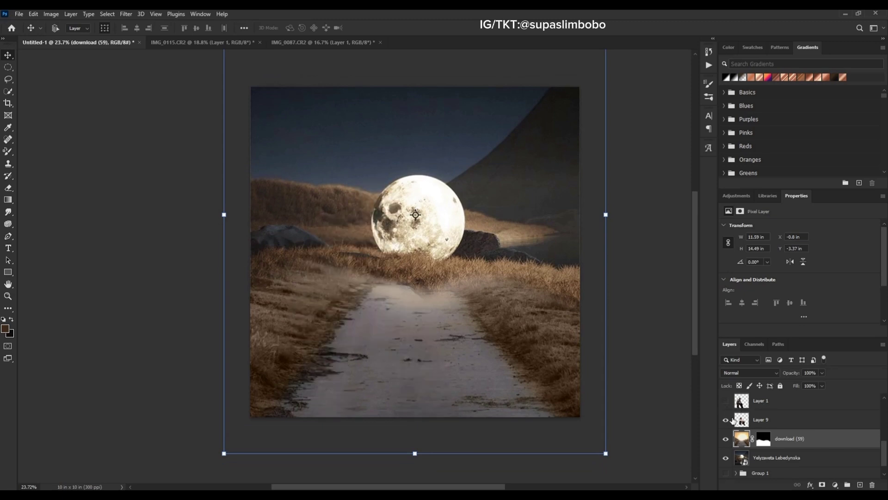
left_click(761, 419)
left_click(726, 419)
left_click_drag(466, 329, 462, 351)
Step: Scale Layer 9, download (59) and the moon background layer together to 111.50%
key("ctrl+t")
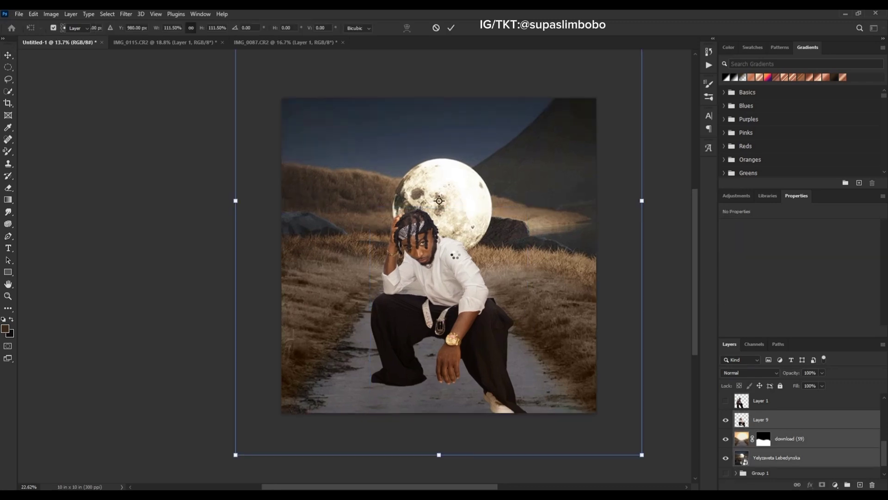
key("Return")
scroll(453, 267, "up", 1)
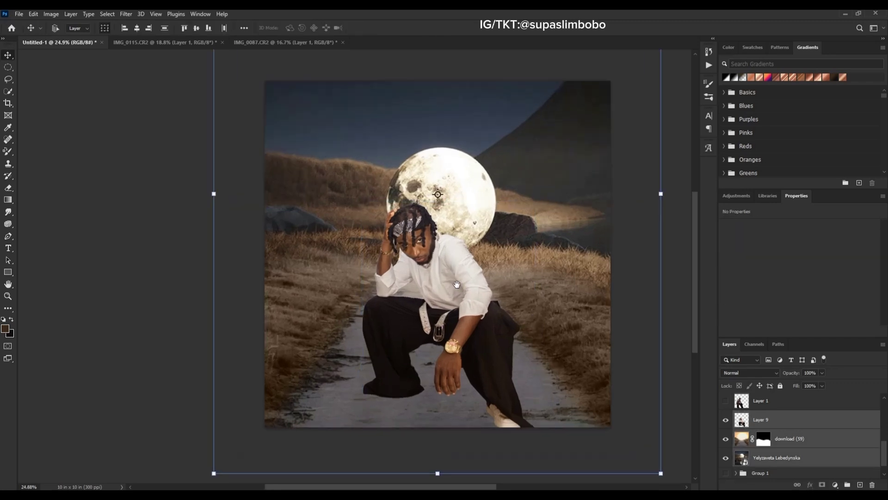
left_click_drag(457, 283, 456, 269)
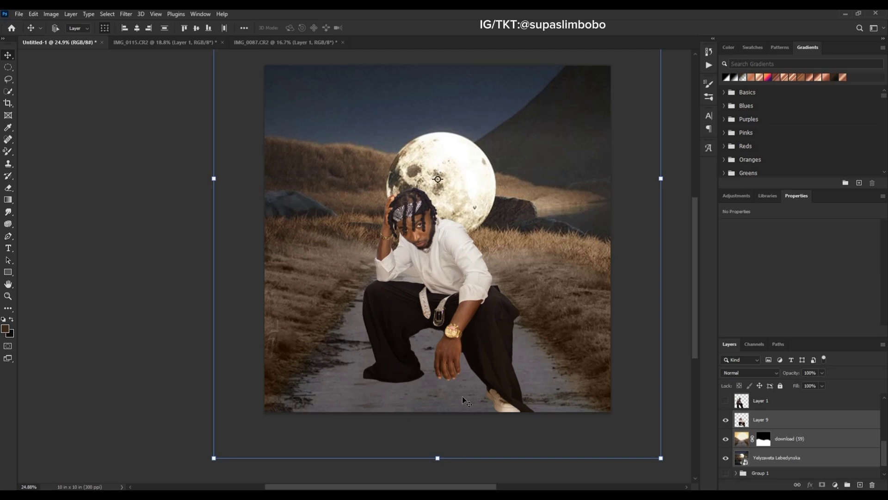
Step: Duplicate Layer 9, the crouching man's cutout
left_click(789, 424)
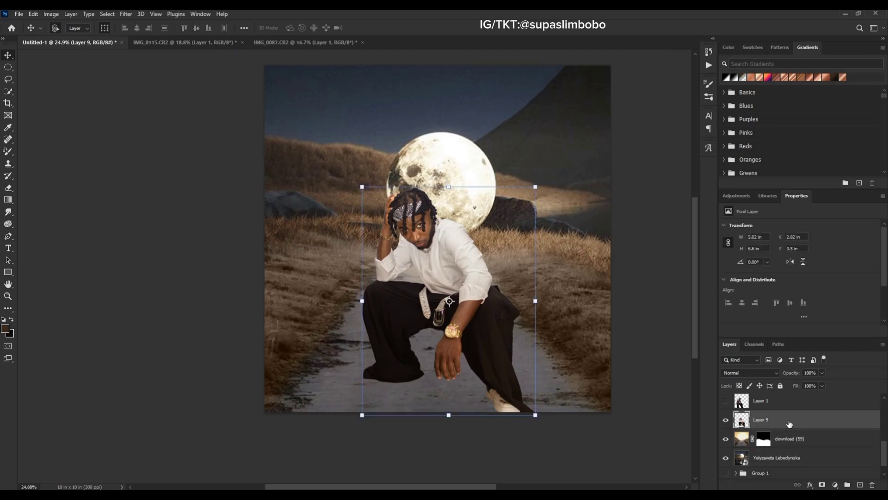
key("ctrl+j")
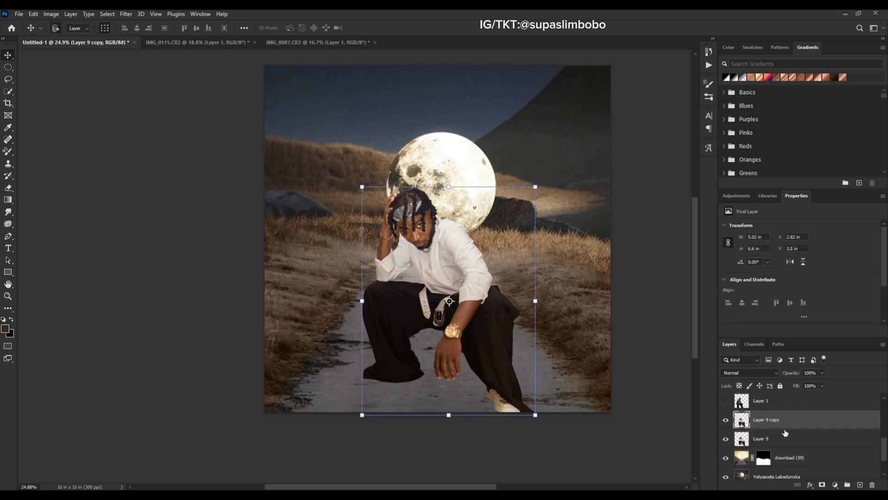
Step: Flip Layer 9 copy vertically, positioned as a reflection beneath the man's feet, and place it below Layer 9 in the stack
key("ctrl+t")
right_click(450, 184)
left_click(463, 380)
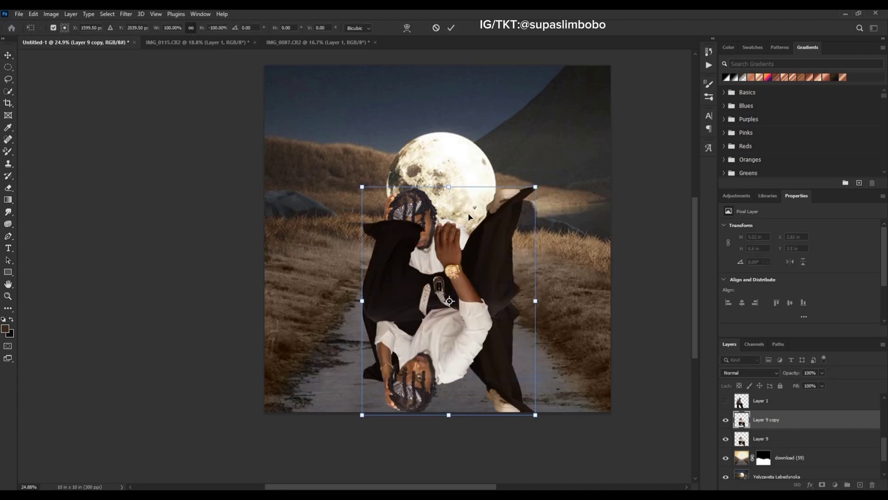
left_click_drag(469, 216, 462, 363)
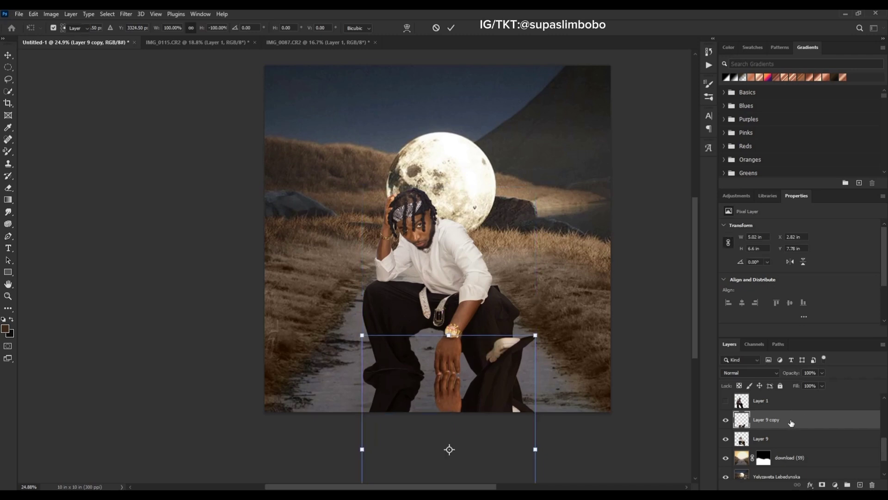
key("Return")
left_click_drag(789, 422, 789, 441)
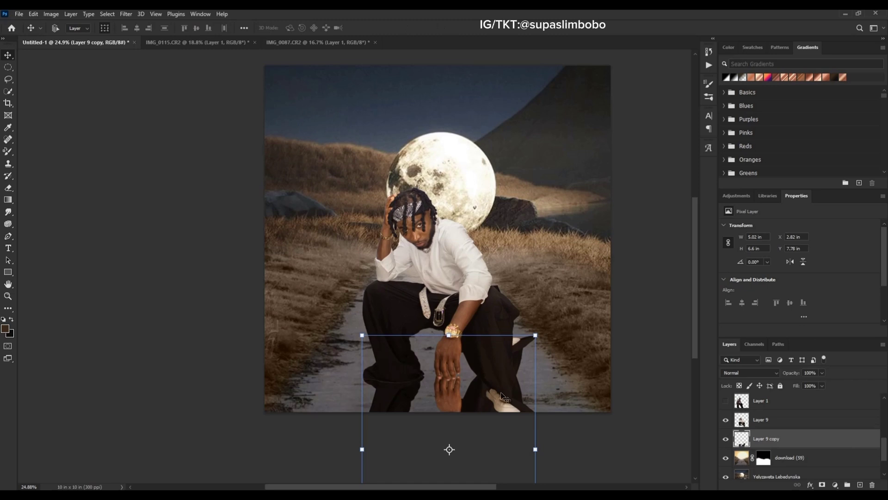
Step: Add a layer mask to Layer 9 copy, with the Brush tool ready for painting
left_click_drag(501, 392, 497, 296)
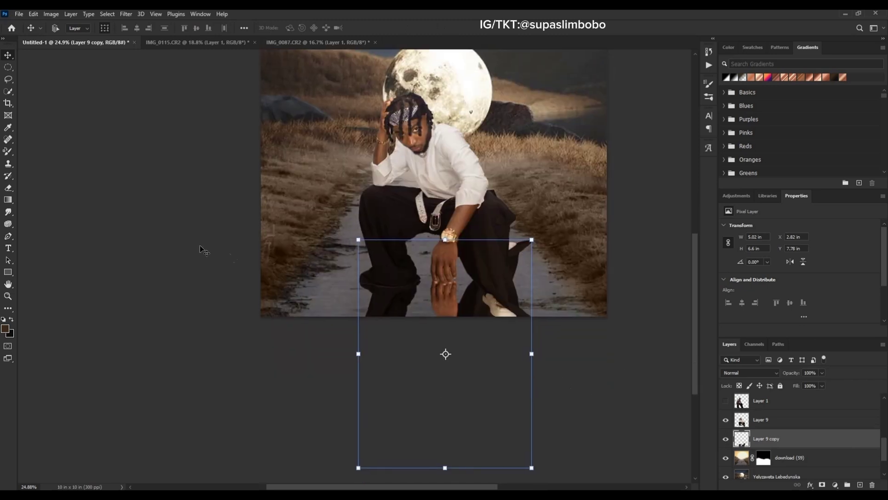
left_click(9, 152)
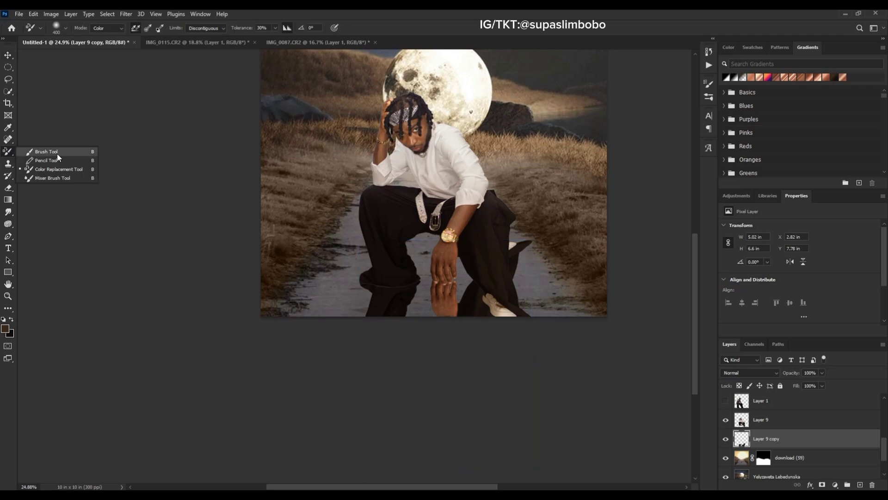
left_click(42, 152)
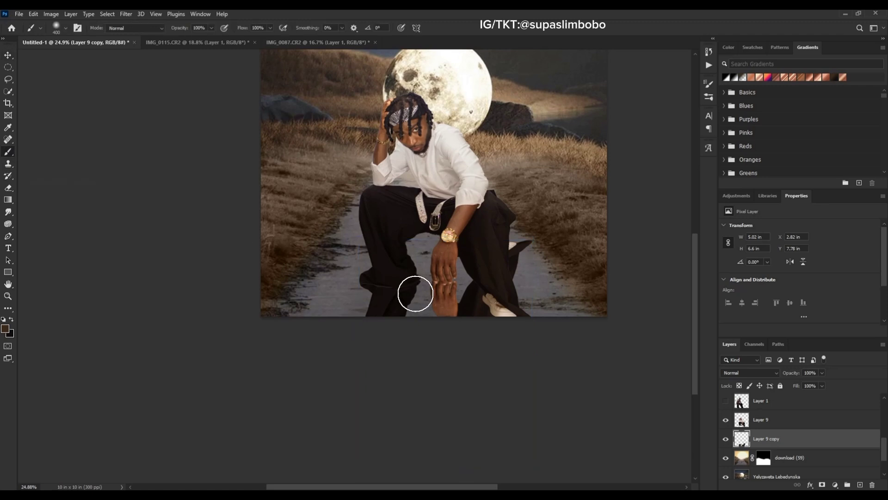
left_click(823, 484)
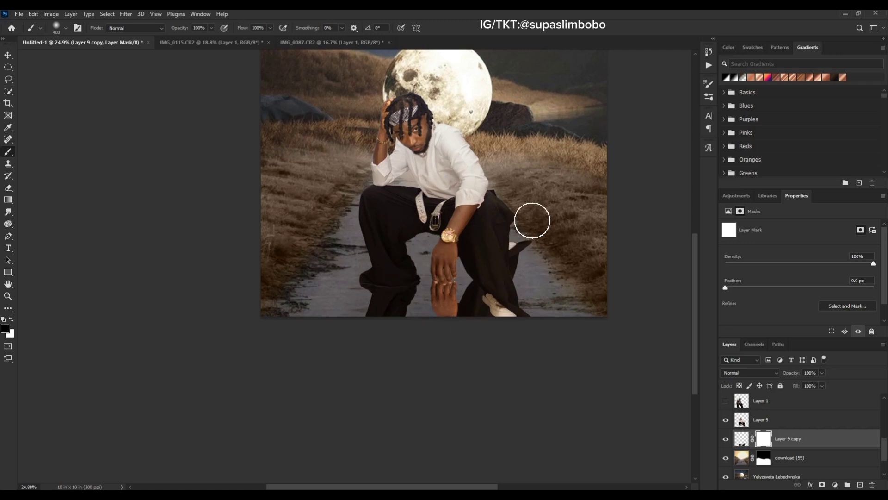
mouse_move(531, 220)
left_mouse_down()
mouse_move(501, 250)
mouse_move(444, 277)
mouse_move(542, 287)
left_mouse_up()
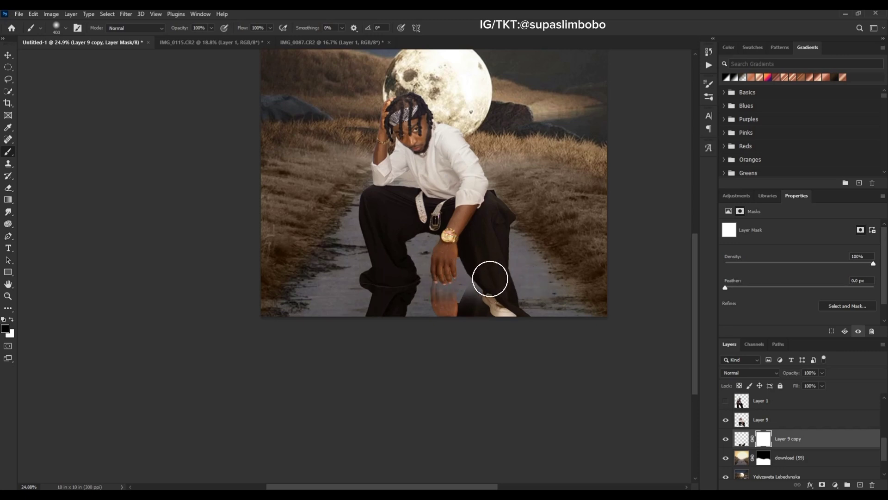
key("ctrl+z")
key("ctrl+z")
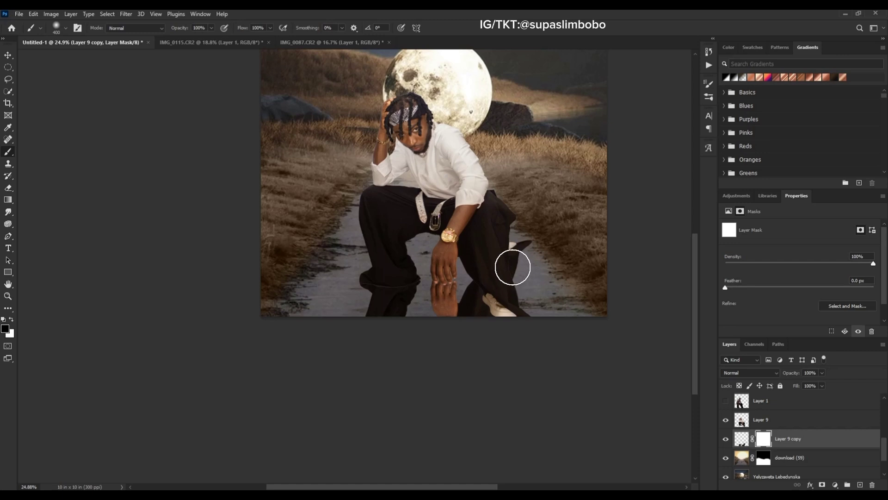
Step: Mask out the reflection's stray parts beside the trouser leg and around the fingers with a black brush at size 400
left_click_drag(513, 263, 513, 245)
mouse_move(442, 262)
left_mouse_down()
mouse_move(438, 284)
mouse_move(457, 245)
mouse_move(440, 271)
left_mouse_up()
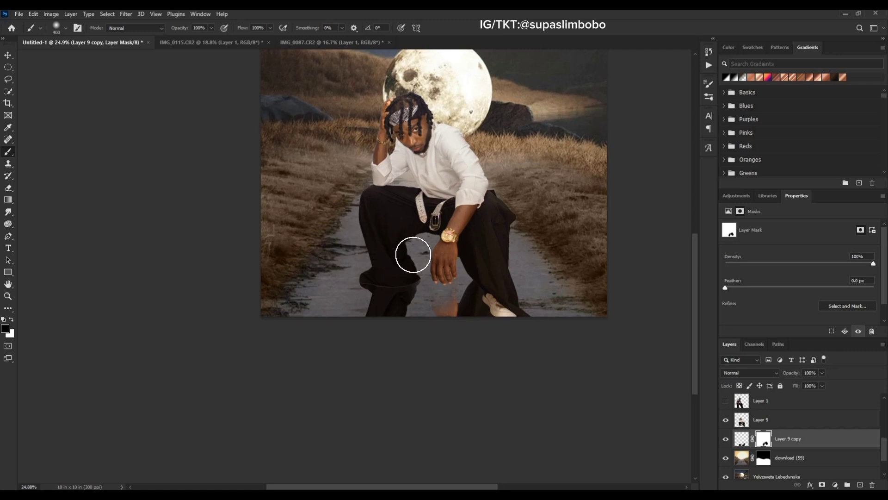
left_click(8, 55)
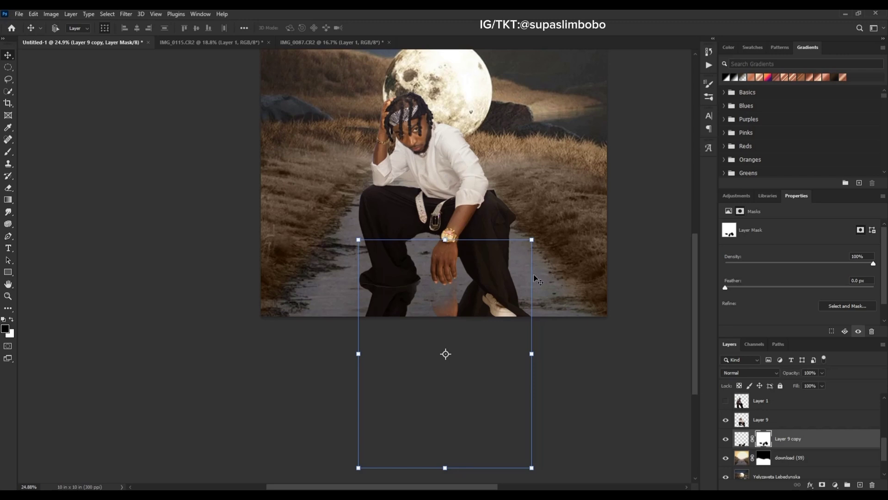
Step: Apply a black Color Overlay to Layer 9 copy in Normal blend mode at full opacity
left_click(867, 438)
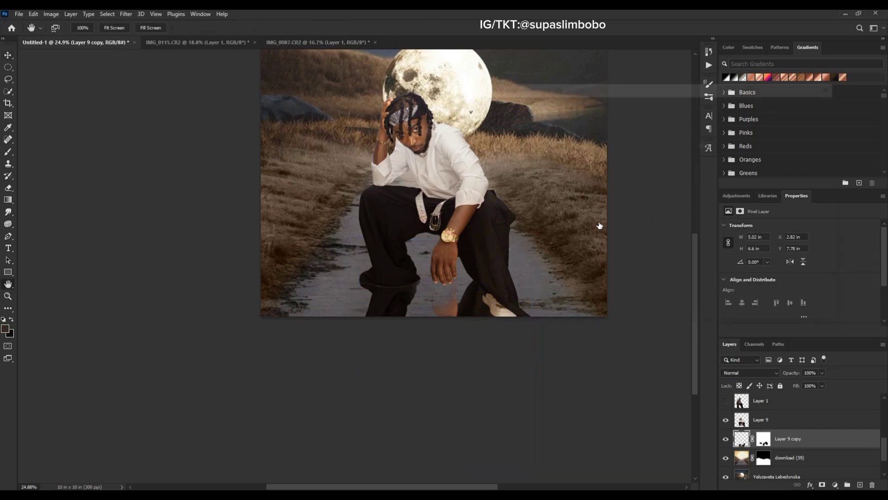
left_click(521, 227)
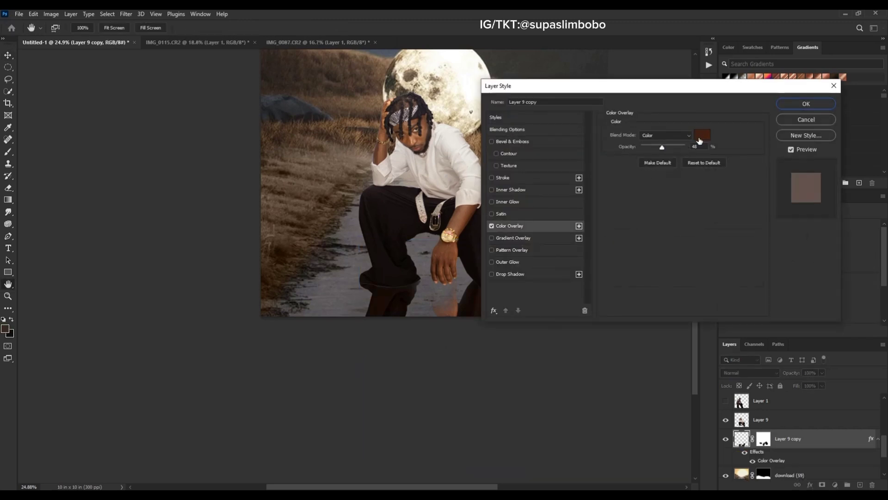
left_click(699, 138)
left_click_drag(643, 242, 649, 276)
left_click(754, 153)
left_click(653, 137)
left_click(650, 139)
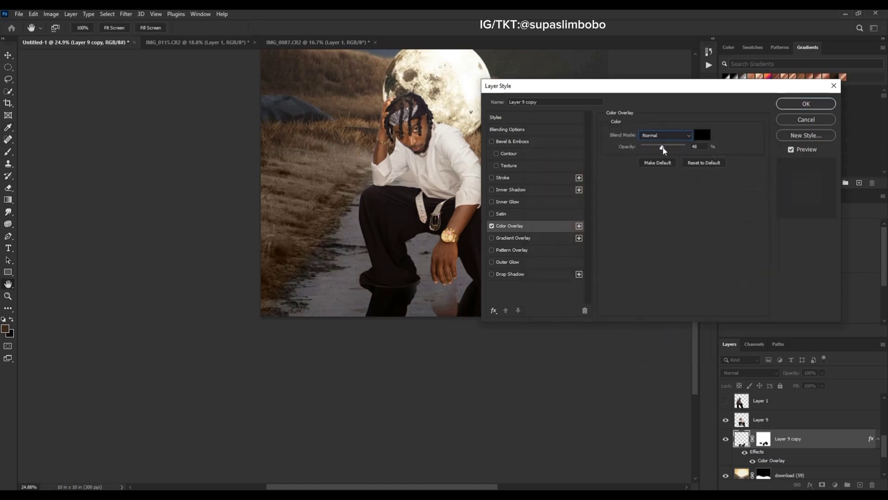
left_click_drag(662, 149, 726, 152)
left_click(817, 106)
key("v")
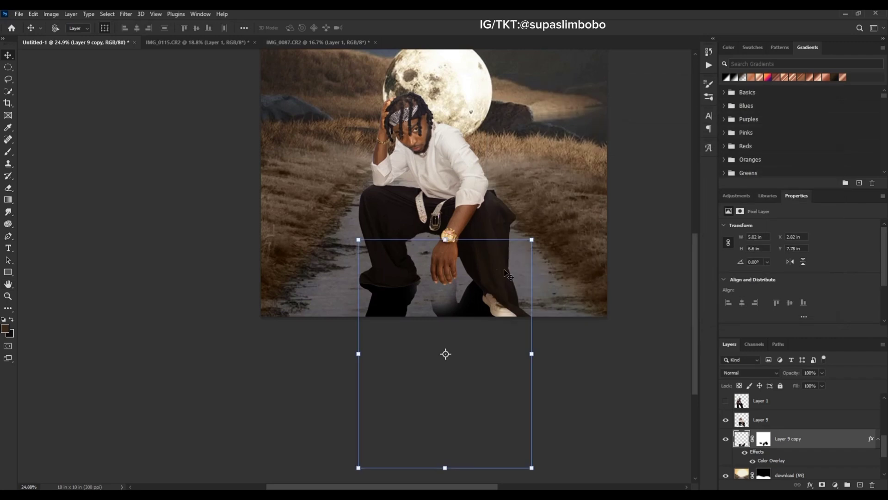
Step: Apply a Tilt-Shift blur of 102 px to the black reflection, with the focus band centred around the man's belt and hand
left_click(132, 17)
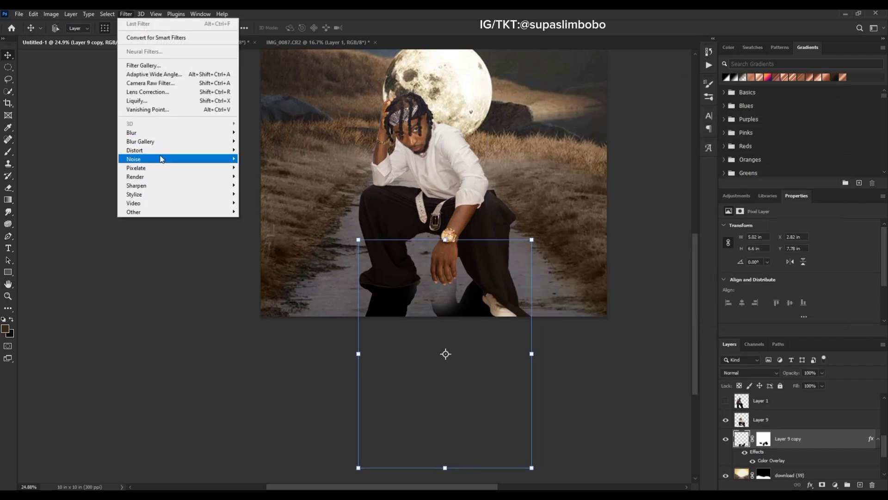
mouse_move(159, 135)
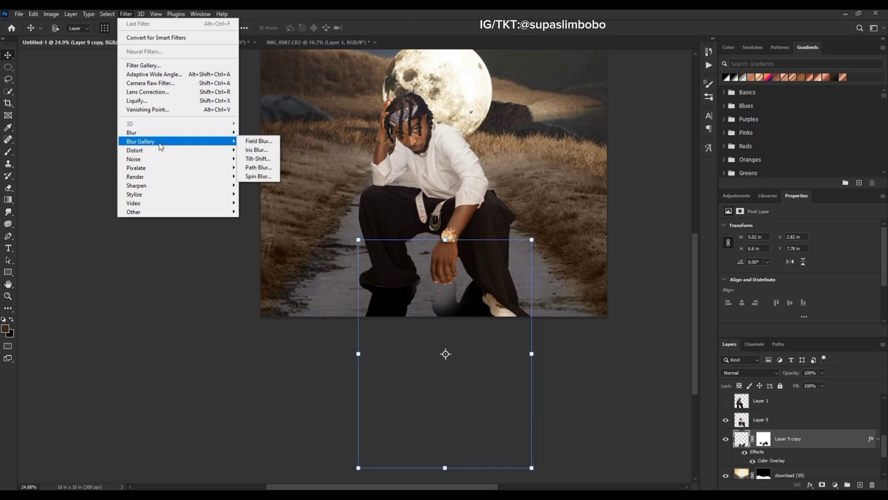
left_click(258, 159)
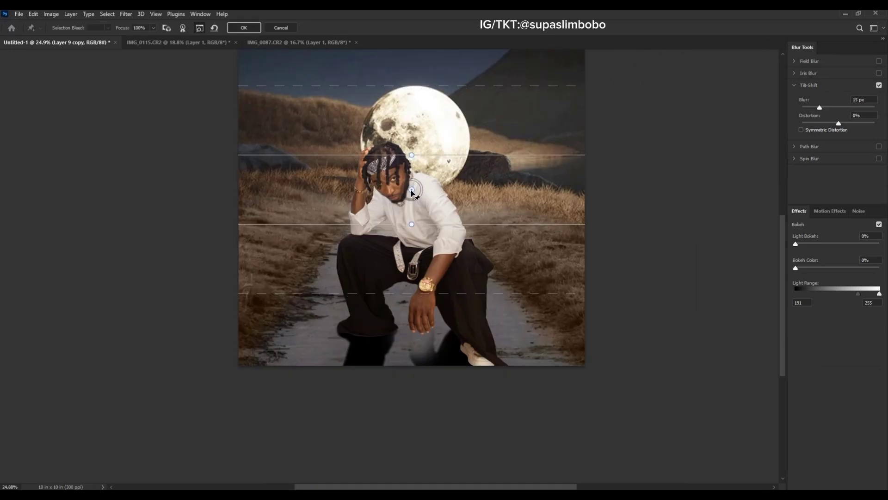
left_click_drag(411, 198, 405, 389)
left_click_drag(406, 355, 411, 335)
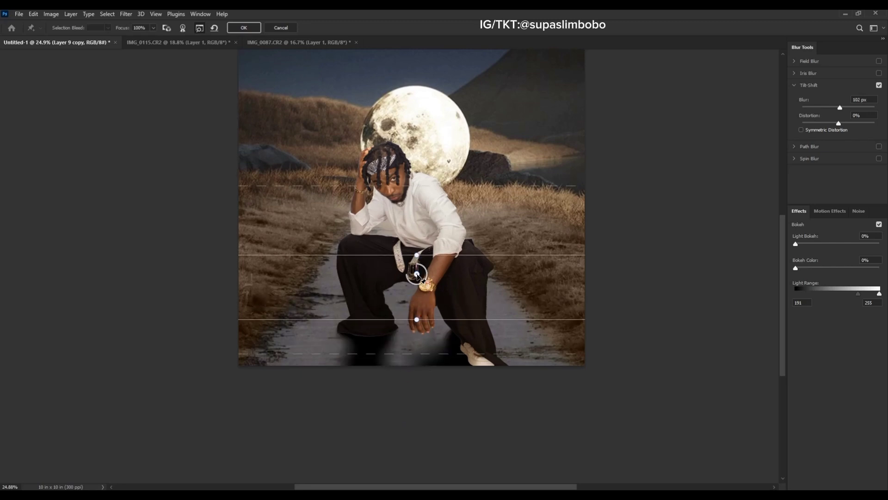
left_click_drag(418, 275, 418, 278)
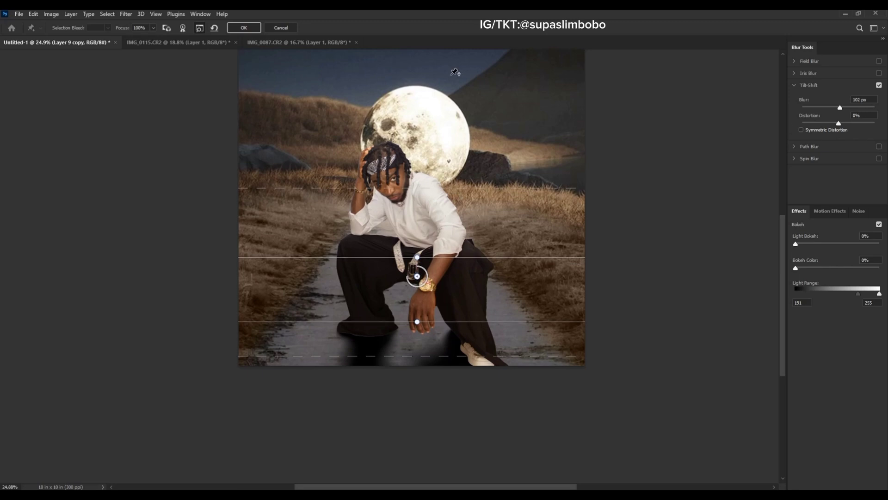
left_click(251, 30)
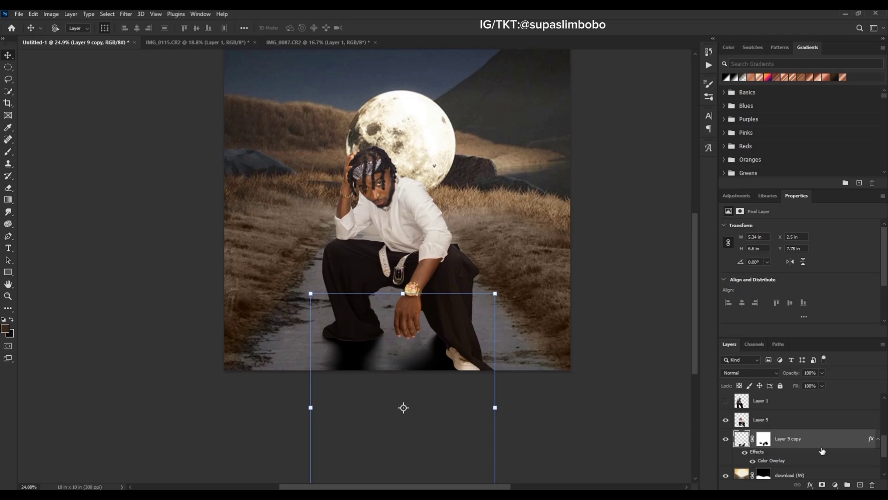
Step: Fade the shadow on Layer 9 copy's mask with large brushes at sizes 1300 and 1000, and set the layer's opacity to 72%
left_click(767, 445)
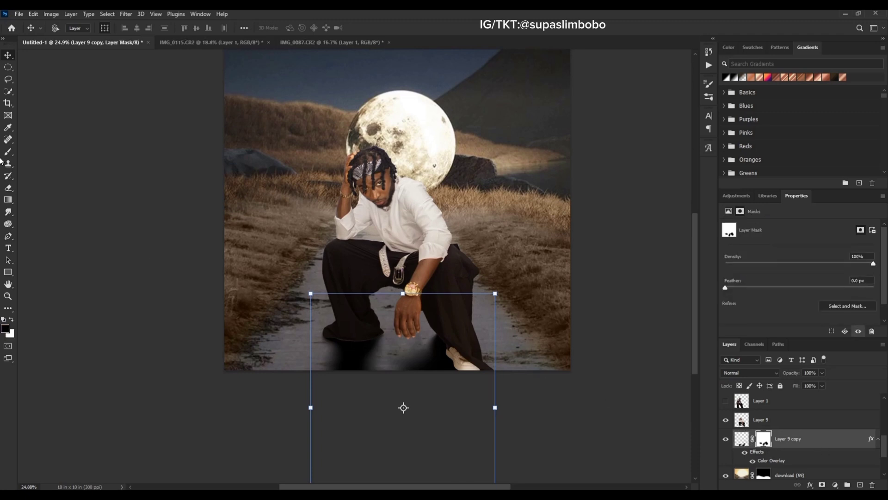
key("b")
key("bracketright")
key("bracketright")
key("bracketright")
key("bracketright")
key("bracketright")
key("bracketright")
key("bracketright")
key("bracketright")
key("bracketright")
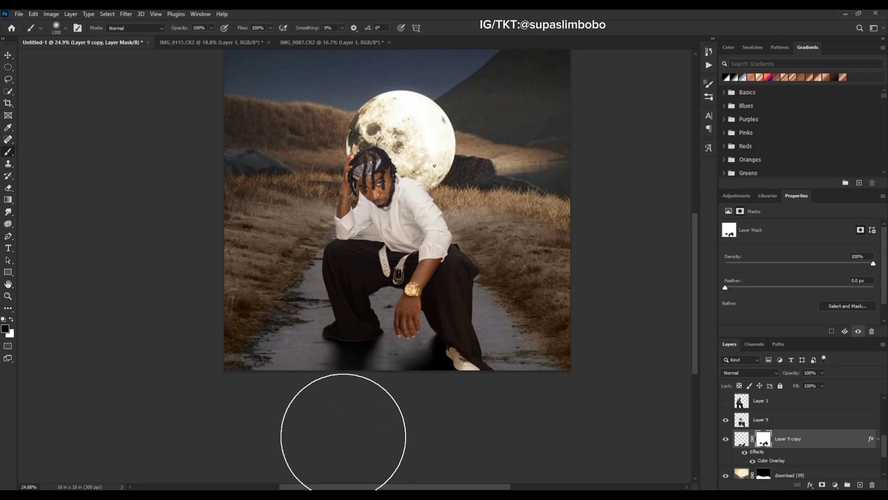
key("bracketleft")
key("bracketleft")
key("bracketleft")
key("bracketleft")
key("bracketleft")
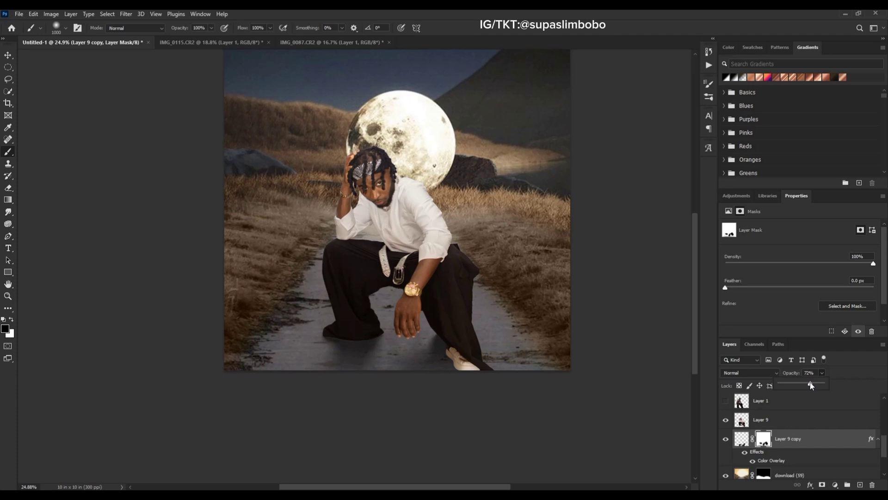
Step: Add a new empty layer directly above Layer 9 copy for shading around the shoe
scroll(366, 345, "up", 8)
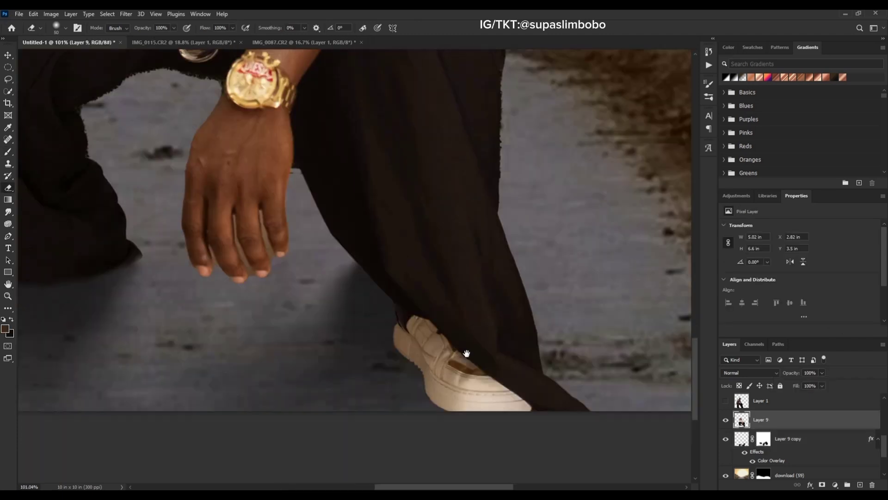
left_click_drag(476, 377, 466, 353)
left_click(787, 439)
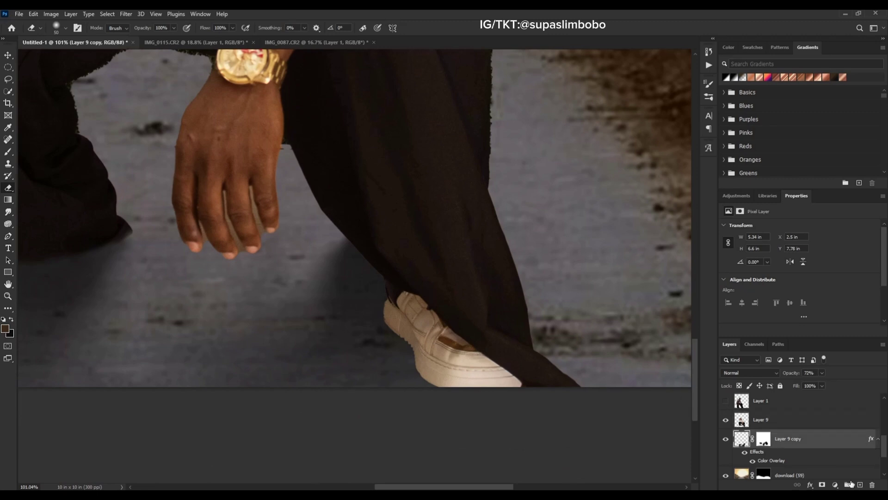
left_click(858, 485)
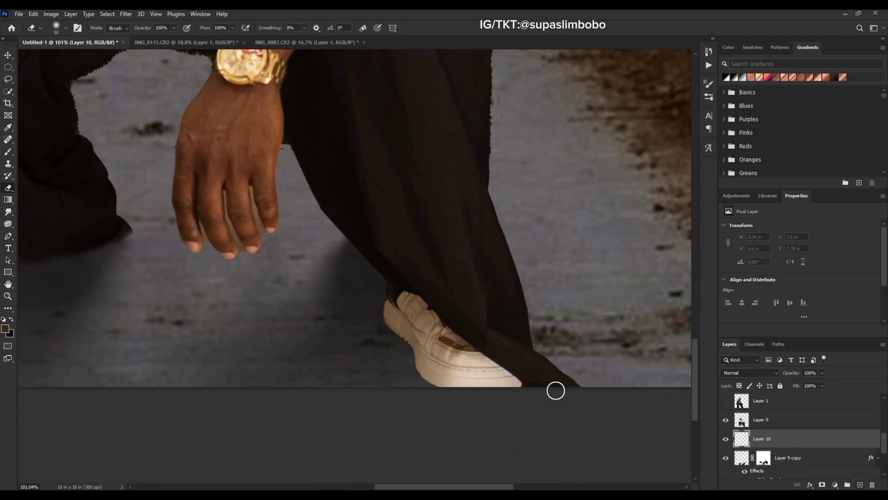
Step: Paint a black contact shadow along the shoe's sole and trouser hem on the new layer with the Brush at size 90
left_click(9, 154)
key("bracketleft")
key("bracketleft")
key("bracketleft")
key("bracketleft")
key("bracketleft")
key("bracketleft")
key("bracketleft")
key("bracketleft")
key("bracketleft")
key("bracketleft")
key("bracketleft")
key("bracketleft")
key("bracketleft")
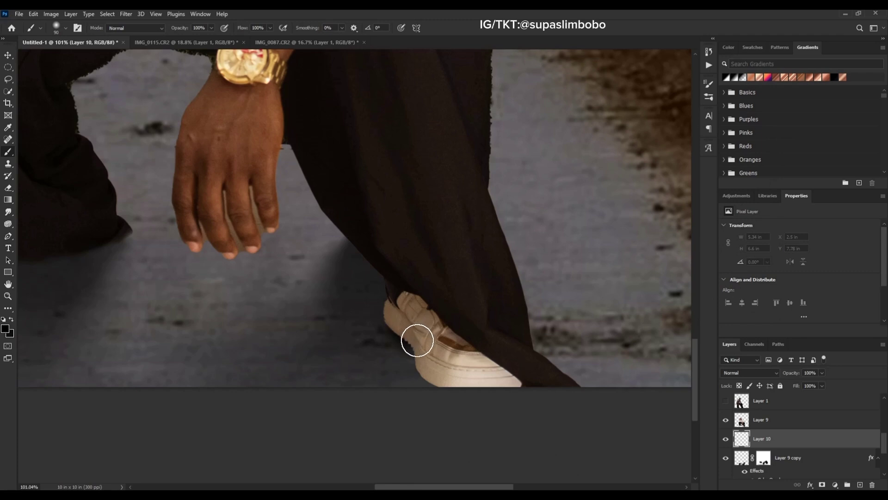
mouse_move(417, 340)
left_mouse_down()
mouse_move(448, 376)
mouse_move(514, 412)
left_mouse_up()
scroll(485, 355, "down", 1)
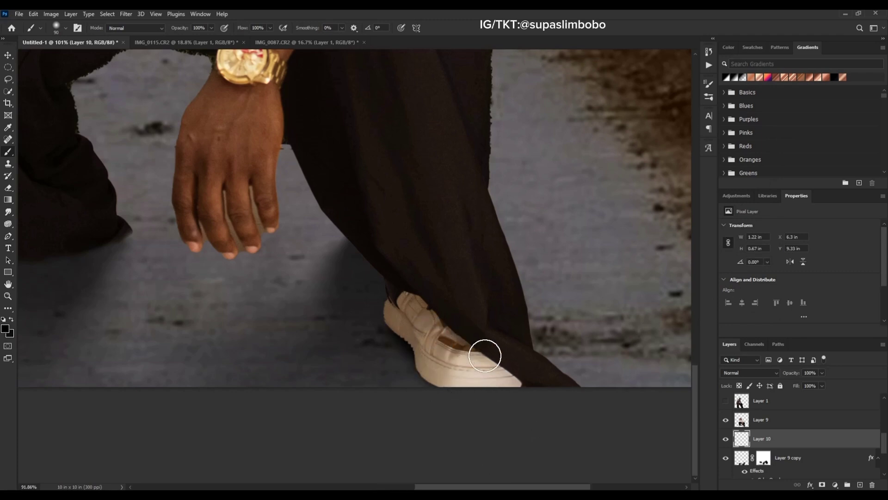
scroll(485, 355, "down", 5)
scroll(476, 356, "up", 5)
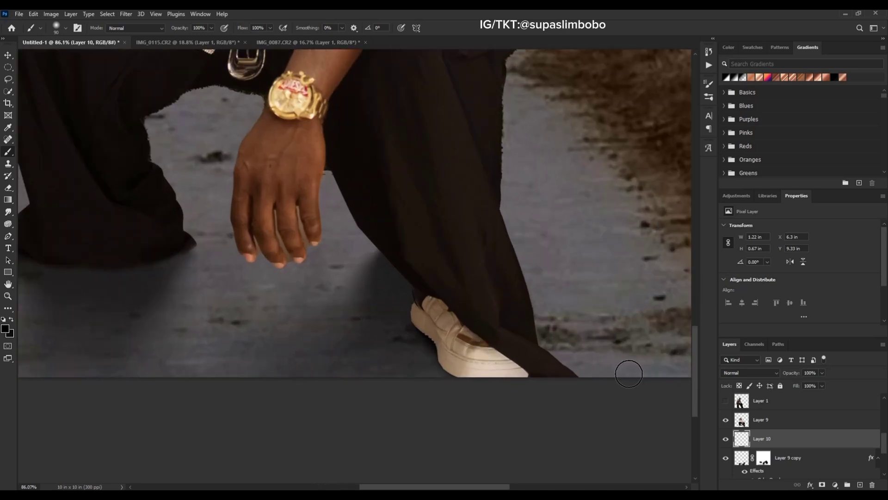
Step: Create a new empty layer directly above the man's cutout on Layer 9
left_click(802, 425)
scroll(463, 384, "down", 6)
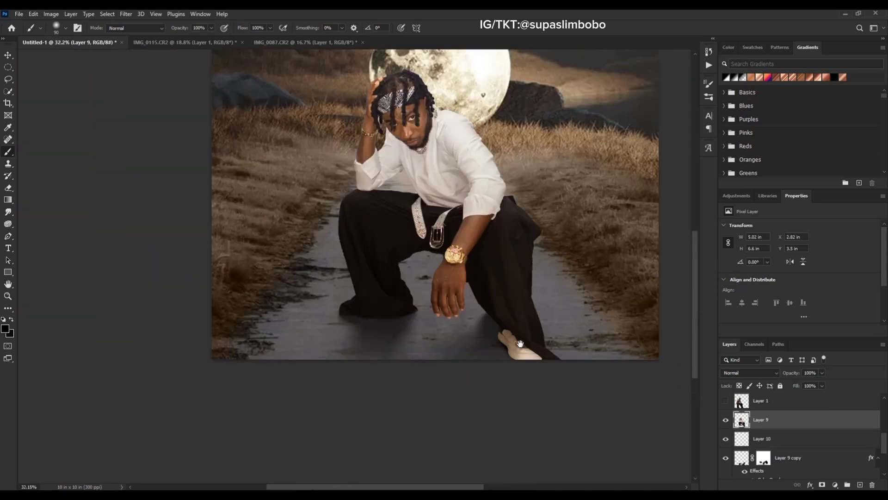
scroll(469, 346, "down", 1)
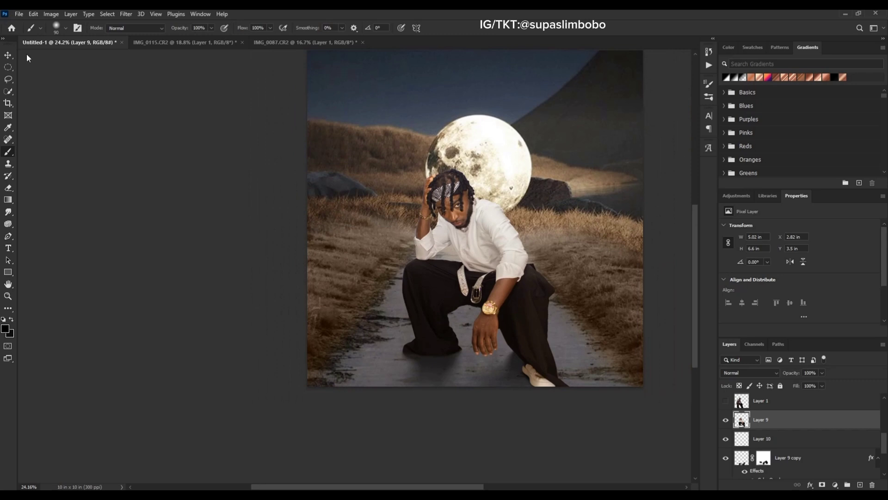
key("v")
scroll(458, 178, "up", 6)
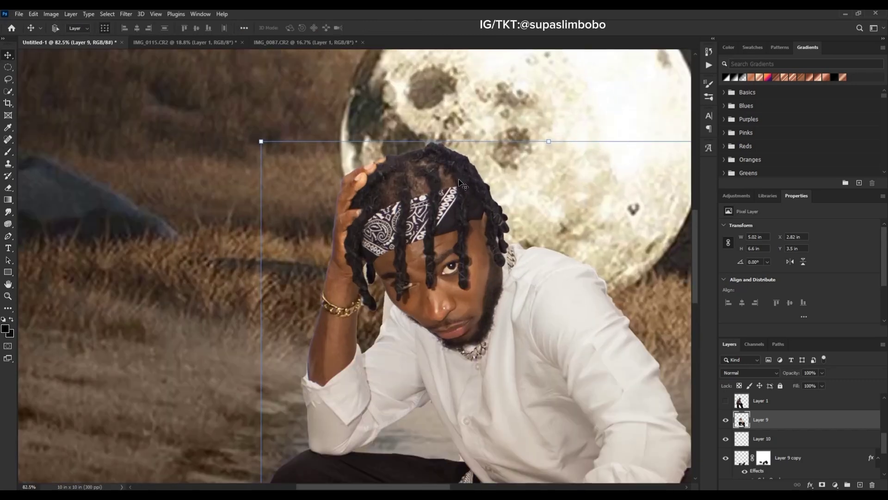
left_click_drag(485, 188, 448, 196)
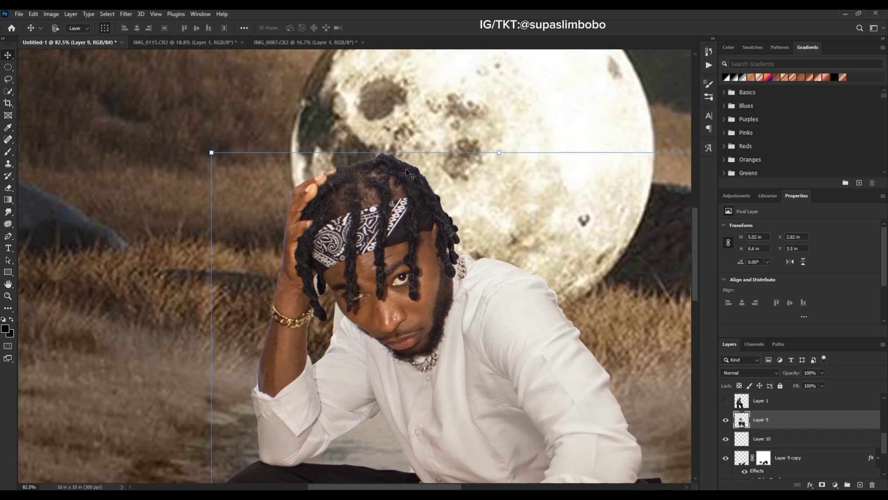
left_click(860, 484)
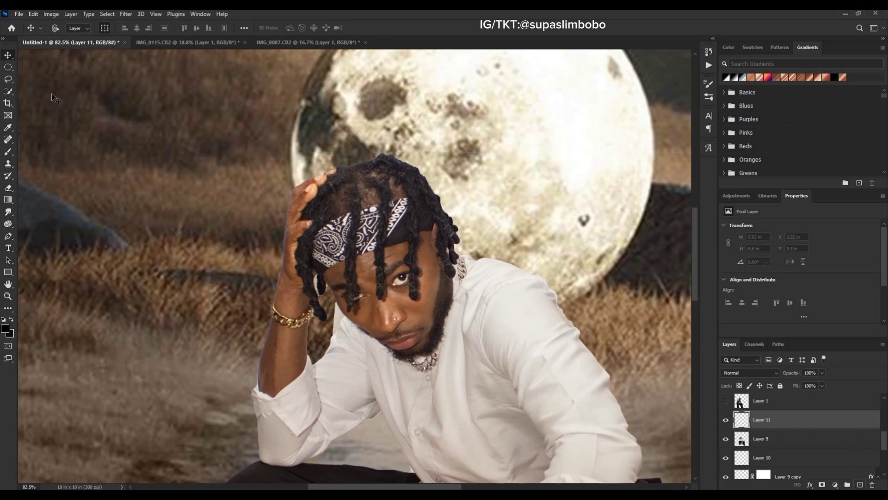
Step: Paint a soft white rim along the man's hair, shoulder and upper arm on Layer 11, and clip the layer to his cutout
left_click(8, 151)
key("x")
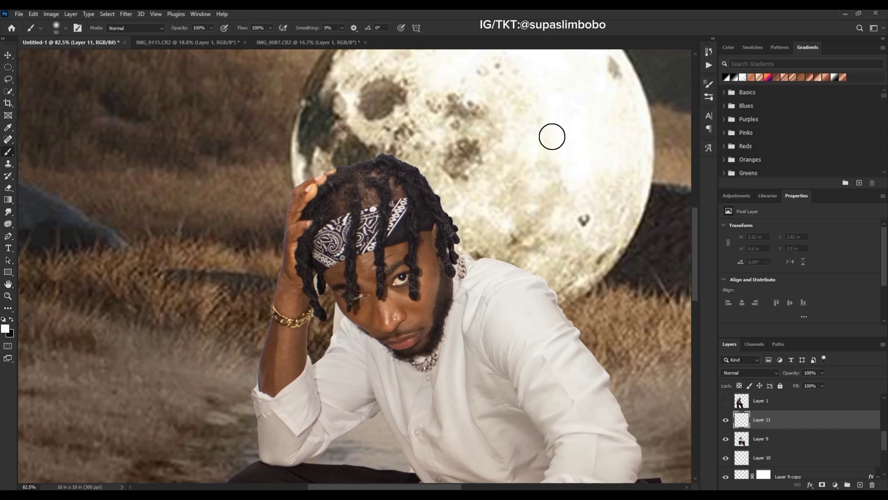
mouse_move(285, 181)
left_mouse_down()
mouse_move(387, 155)
mouse_move(418, 164)
mouse_move(479, 250)
mouse_move(551, 280)
mouse_move(599, 366)
left_mouse_up()
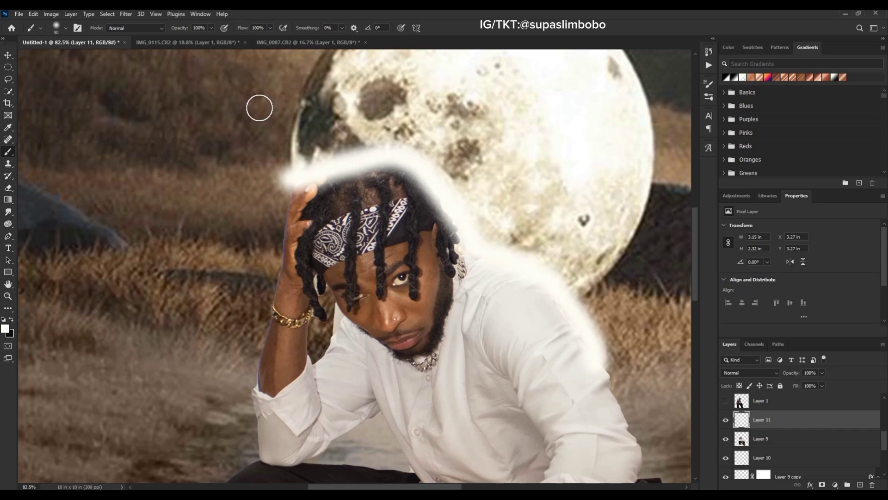
left_click(783, 425, "alt")
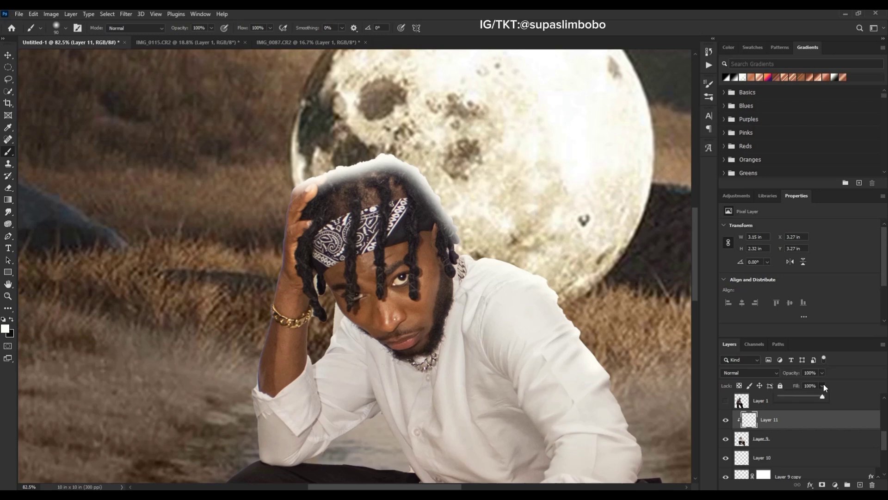
Step: Lower Layer 11's fill to 30%, compare the rim light on and off, and hide the layer
left_click_drag(807, 398, 806, 398)
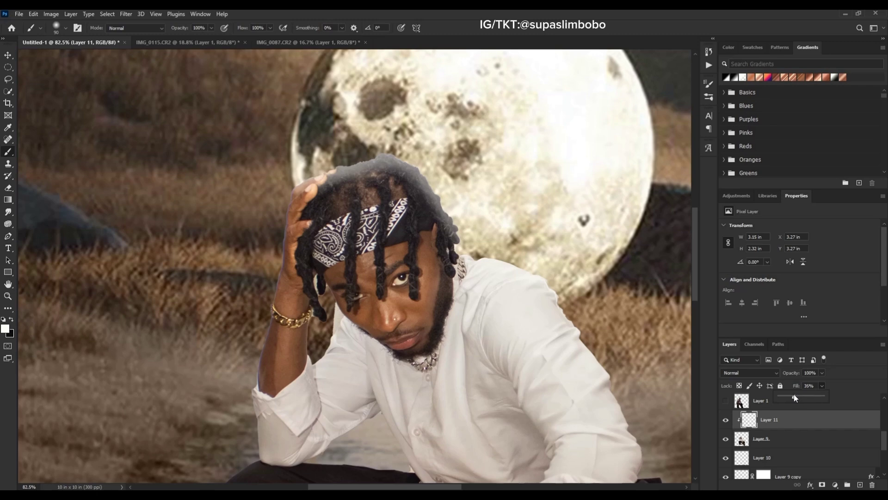
scroll(374, 174, "down", 5)
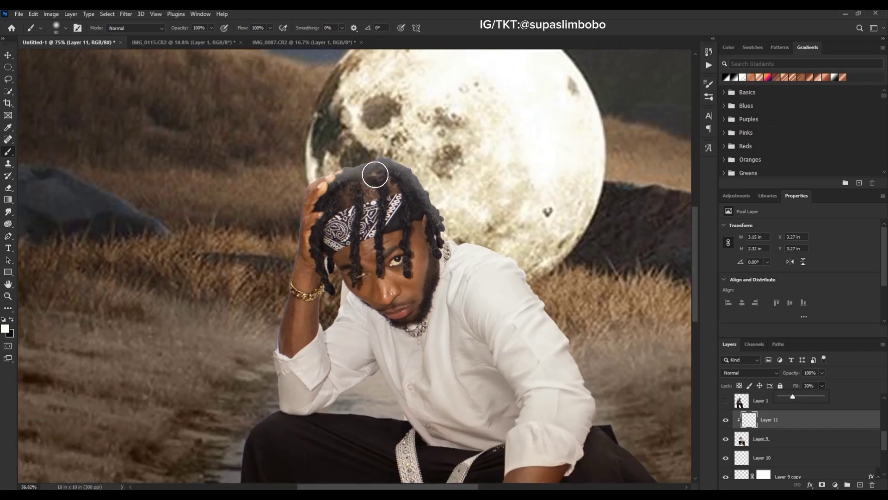
scroll(376, 119, "up", 6)
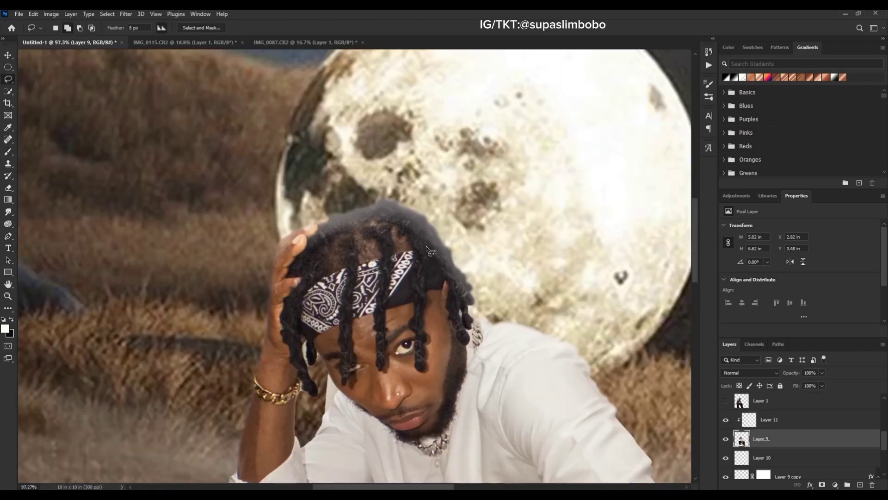
left_click(764, 424)
left_click(724, 420)
left_click(724, 421)
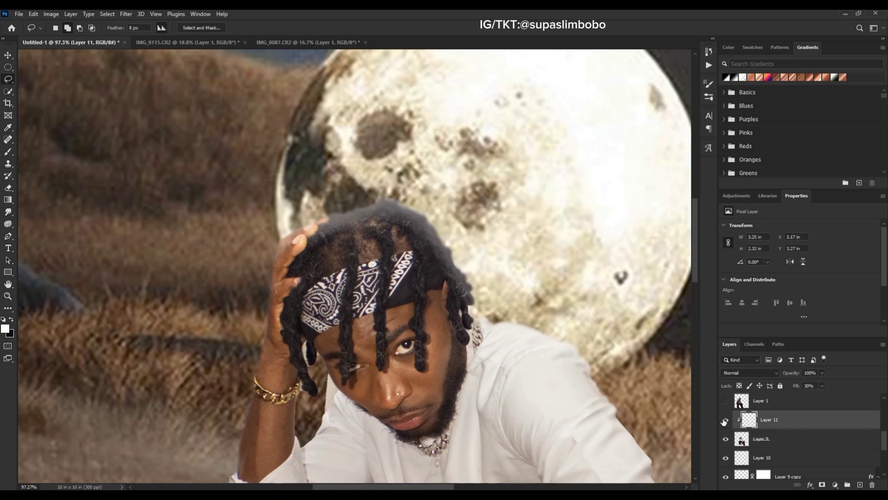
left_click(725, 421)
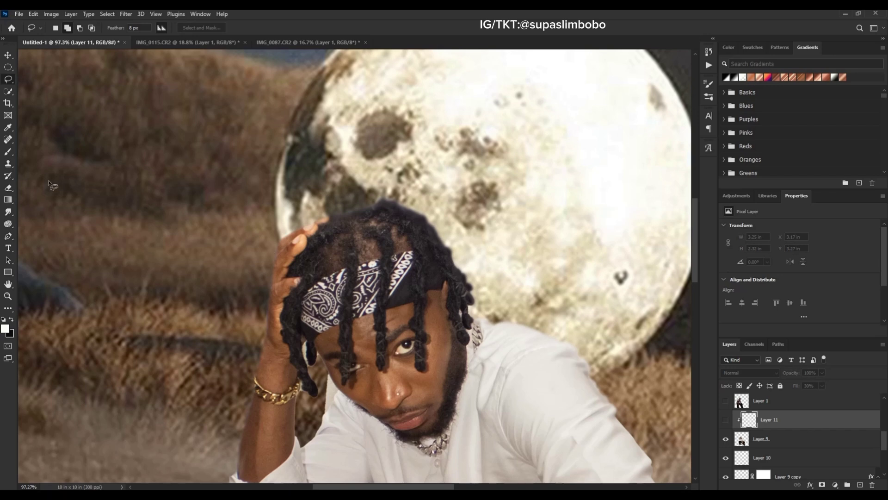
Step: Add a new layer above Layer 11 and brush a brown sampled from the grass along the man's hair and shoulder at size 90
left_click(8, 152)
left_click(147, 318, "alt")
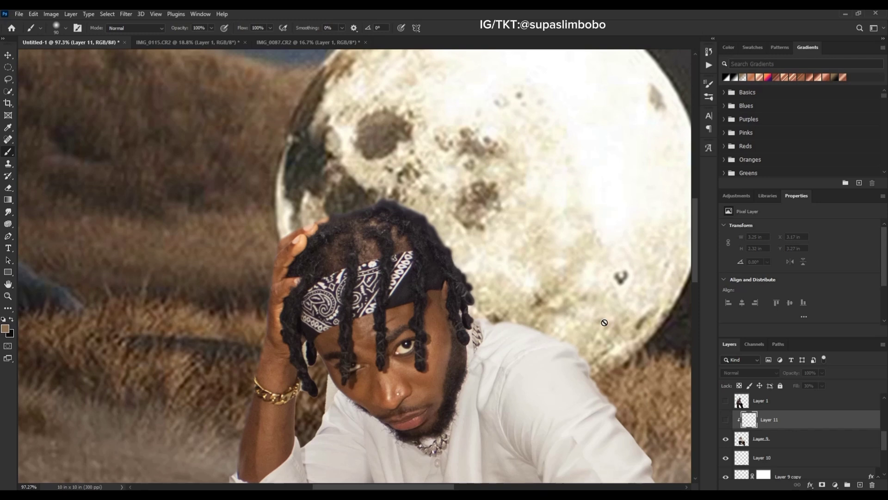
left_click(859, 484)
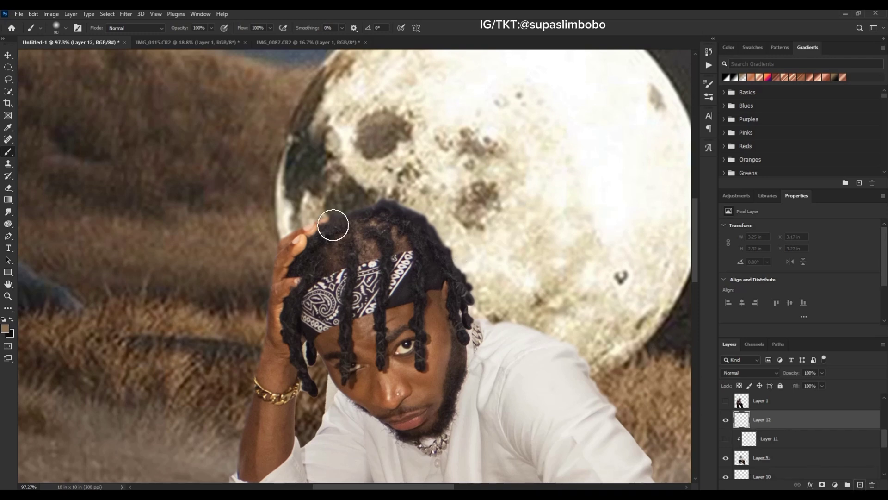
mouse_move(298, 216)
left_mouse_down()
mouse_move(389, 201)
mouse_move(426, 206)
mouse_move(447, 228)
mouse_move(470, 294)
mouse_move(599, 363)
left_mouse_up()
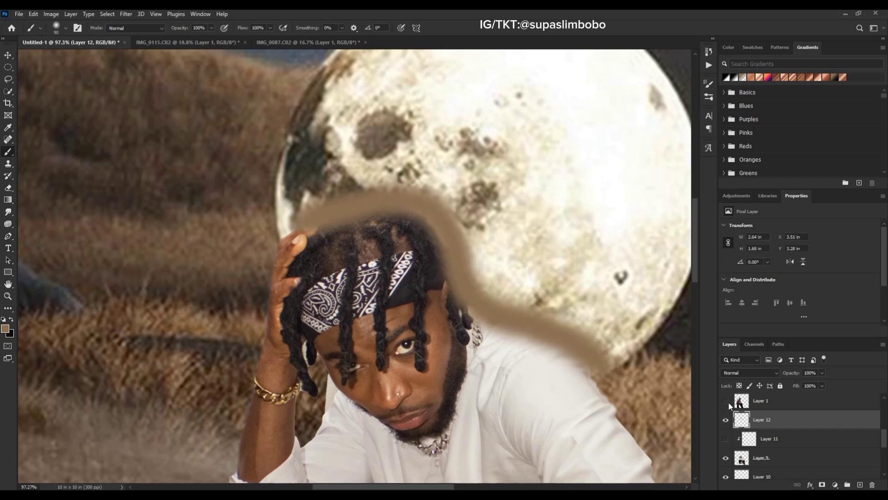
Step: Set Layer 12's blend mode to Color Dodge, clip it to the man's cutout and compare the effect on and off
left_click(766, 367)
left_click(732, 342)
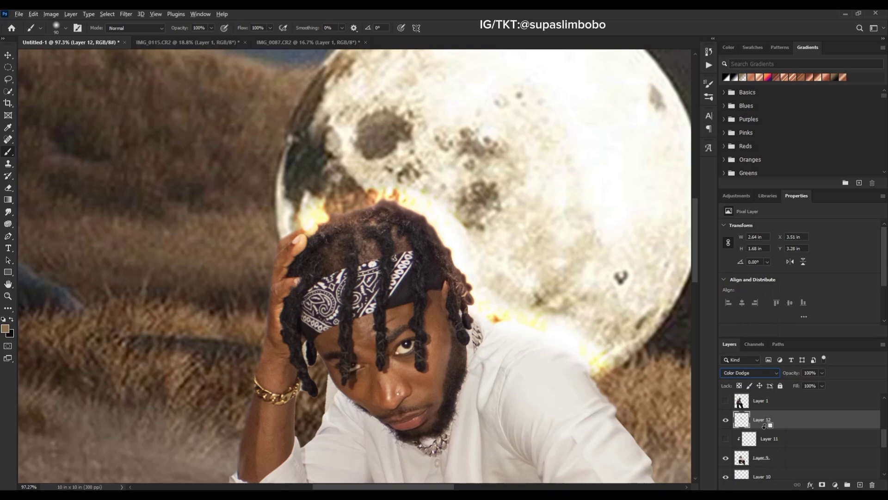
left_click(764, 427, "alt")
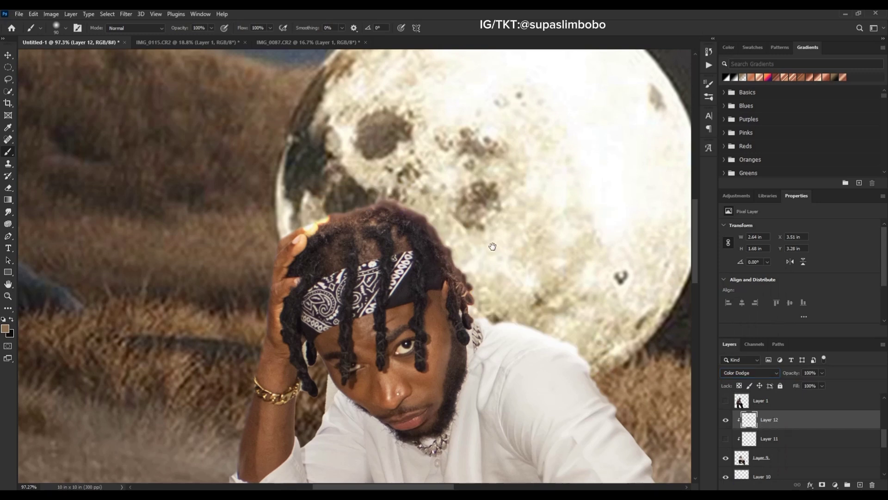
scroll(669, 322, "down", 2)
left_click(725, 420)
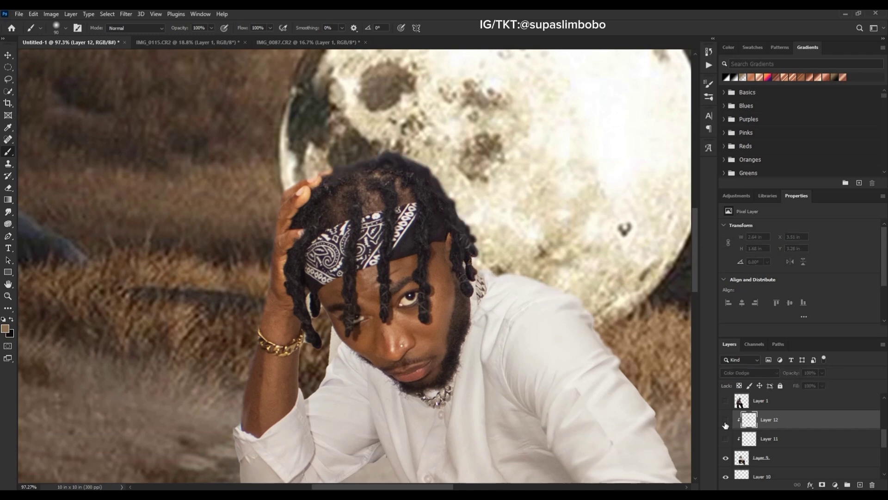
left_click(725, 421)
Step: Show Layer 11 again and set its fill to 12%
left_click(725, 439)
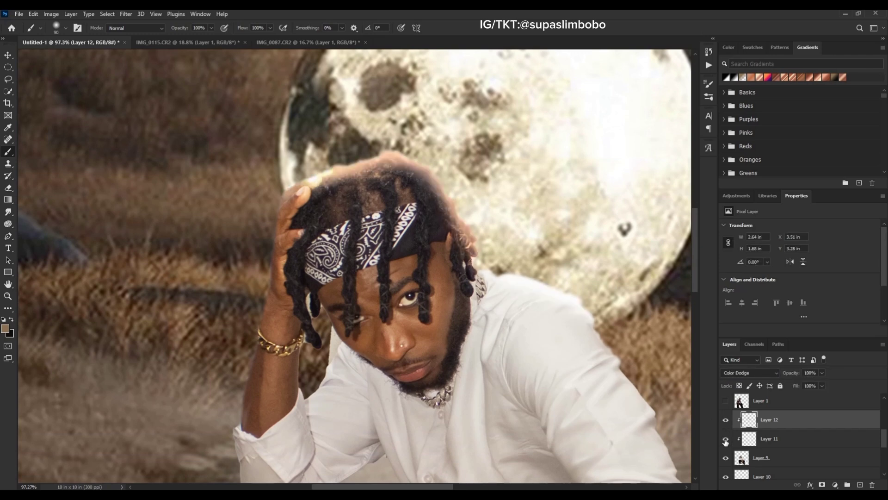
left_click(784, 443)
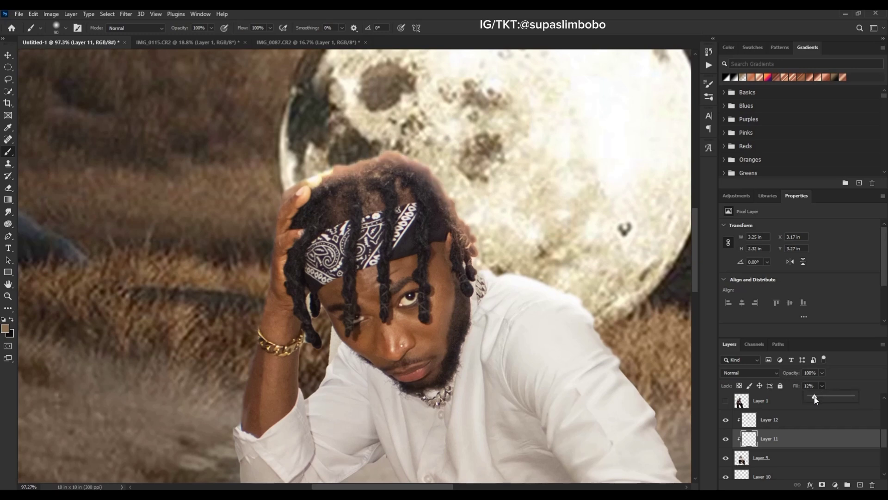
scroll(445, 248, "down", 5)
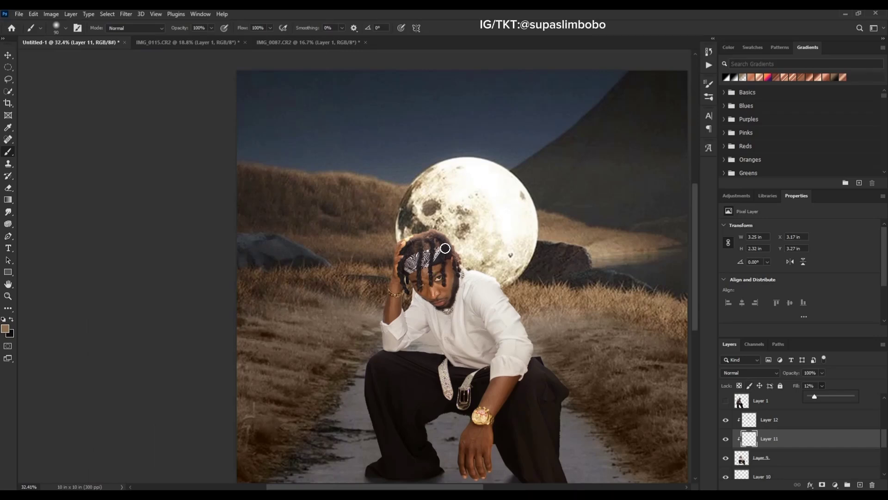
scroll(439, 252, "up", 1)
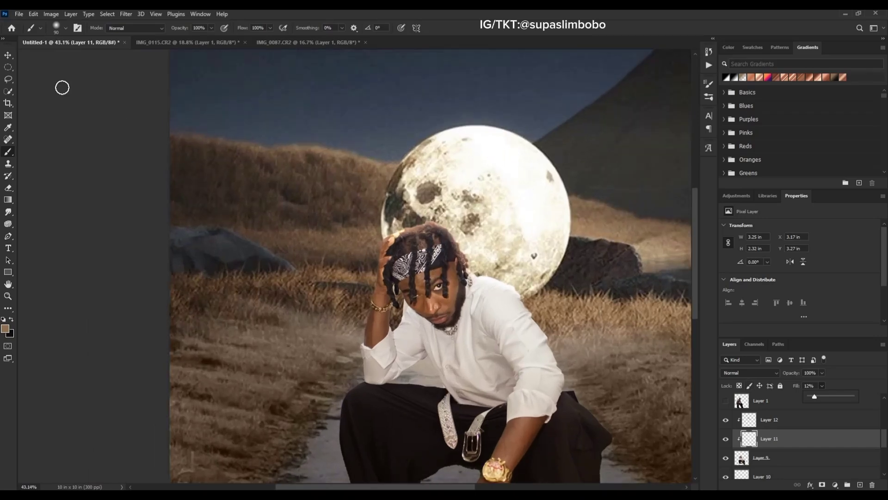
left_click(8, 55)
scroll(463, 203, "down", 2)
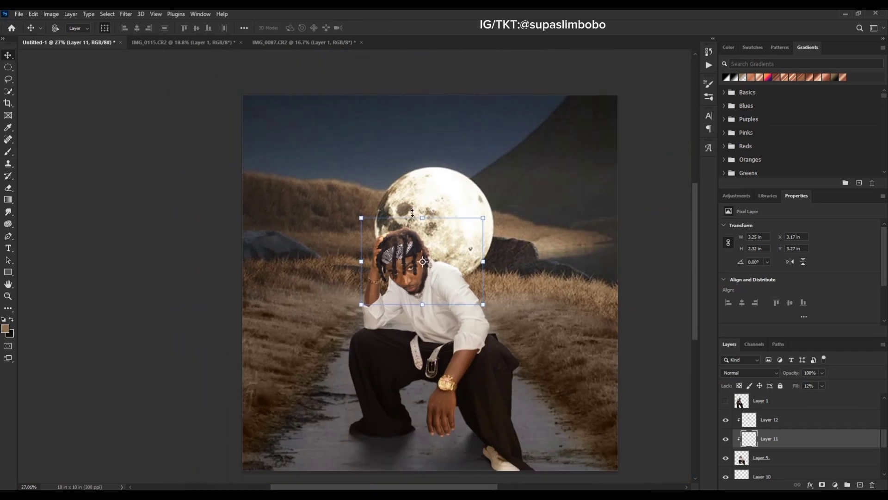
scroll(464, 202, "up", 3)
Step: Add a new layer above Layer 12 and paint soft brown glow over the moon's left edge and lower part with the Brush at size 700
left_click(778, 424)
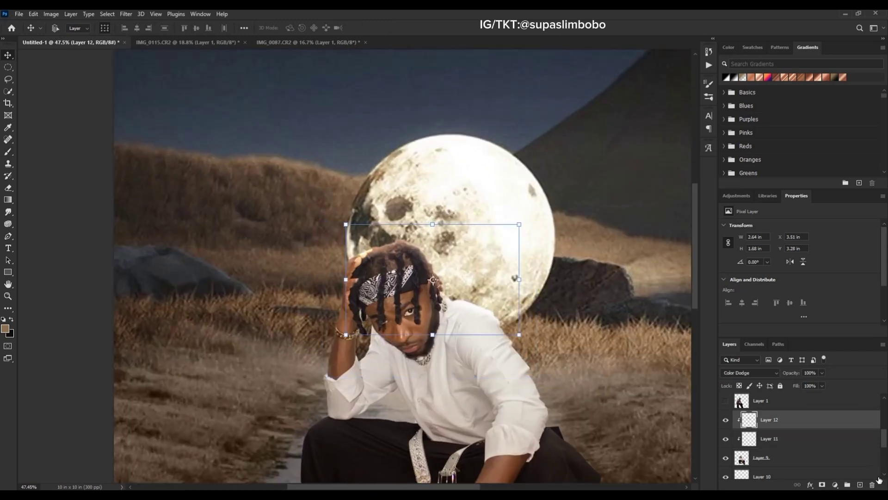
left_click(861, 486)
left_click(9, 151)
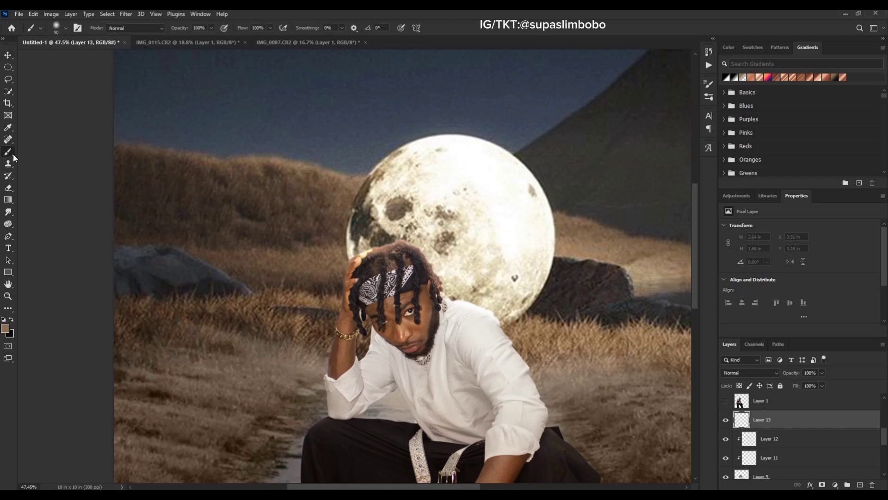
key("bracketright")
key("bracketright")
key("bracketright")
key("bracketright")
key("bracketright")
key("bracketright")
key("bracketright")
key("bracketright")
key("bracketright")
key("bracketright")
key("bracketright")
key("bracketright")
key("bracketright")
key("bracketright")
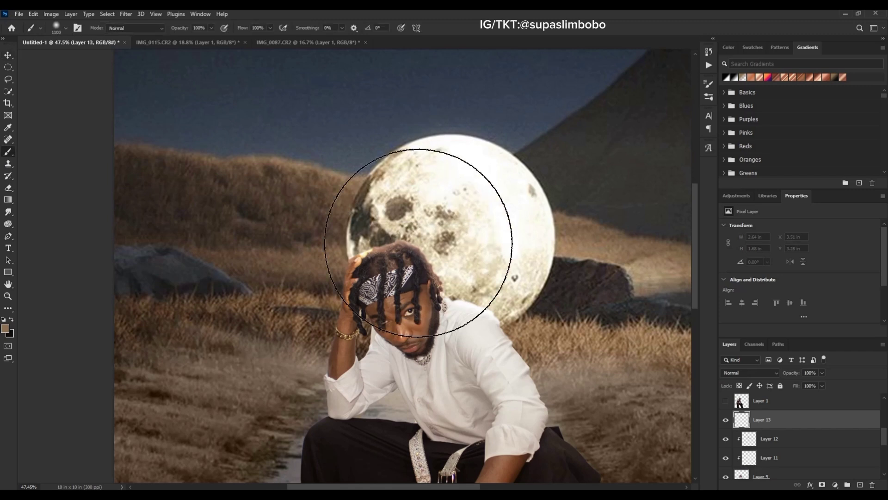
key("bracketleft")
key("bracketleft")
key("bracketleft")
key("bracketleft")
key("bracketleft")
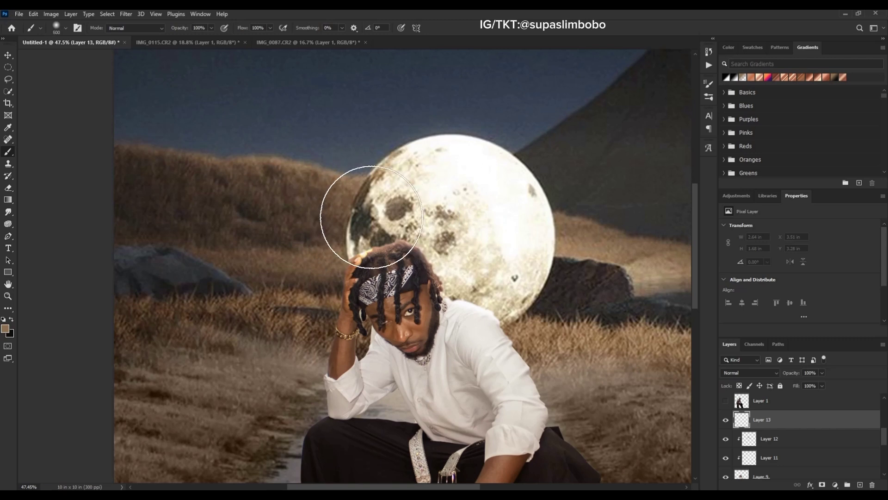
key("bracketright")
left_click(373, 210)
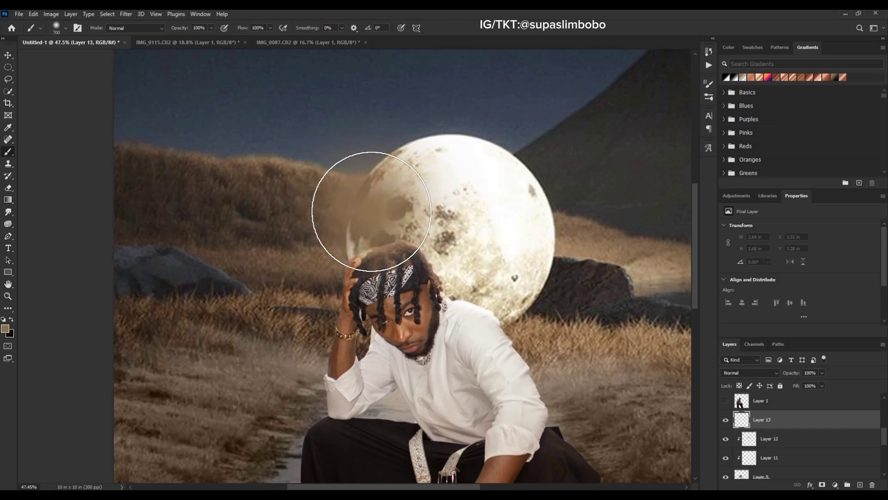
left_click_drag(469, 263, 491, 262)
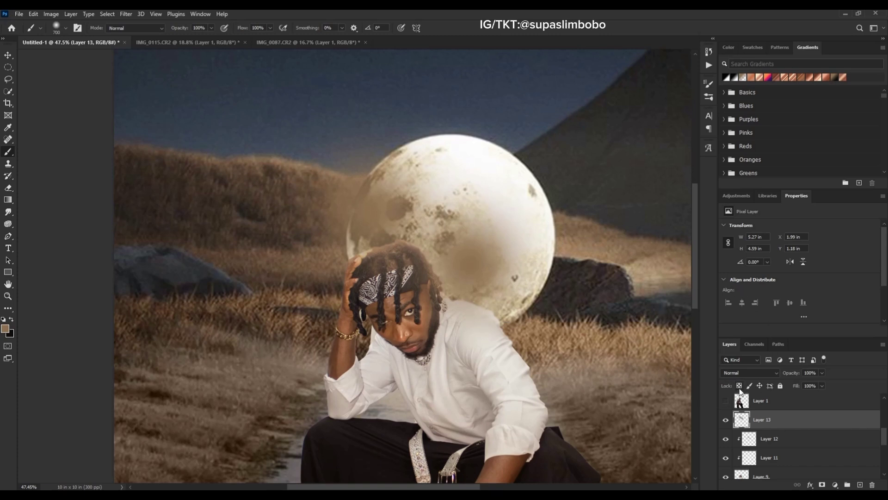
Step: Set Layer 13's blend mode to Screen and compare the glow on and off
left_click(749, 372)
left_click(740, 336)
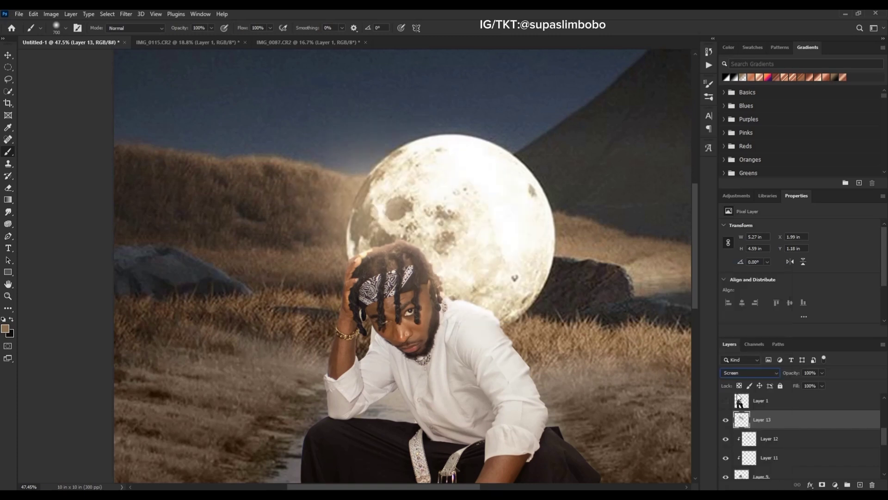
left_click(725, 421)
left_click(725, 421)
scroll(438, 266, "down", 3)
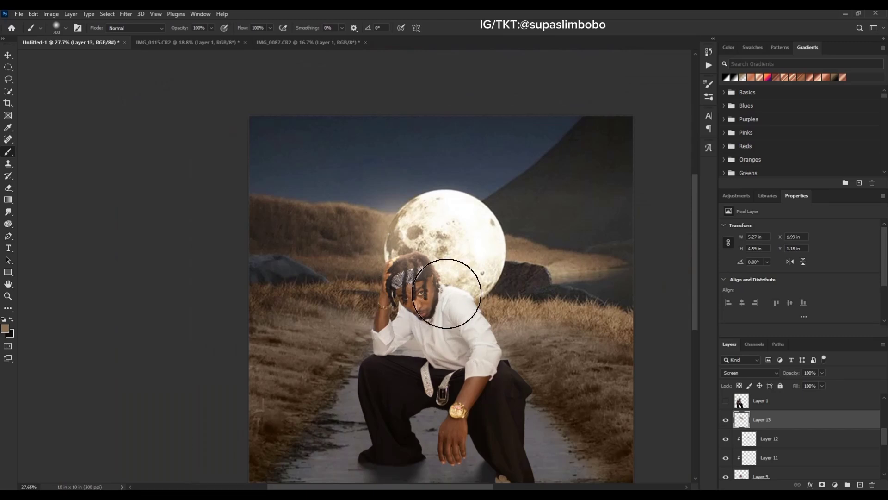
Step: Brush more glow on Layer 13 over the moon's lower right part and right edge at size 700
left_click_drag(446, 293, 435, 264)
left_click(468, 255)
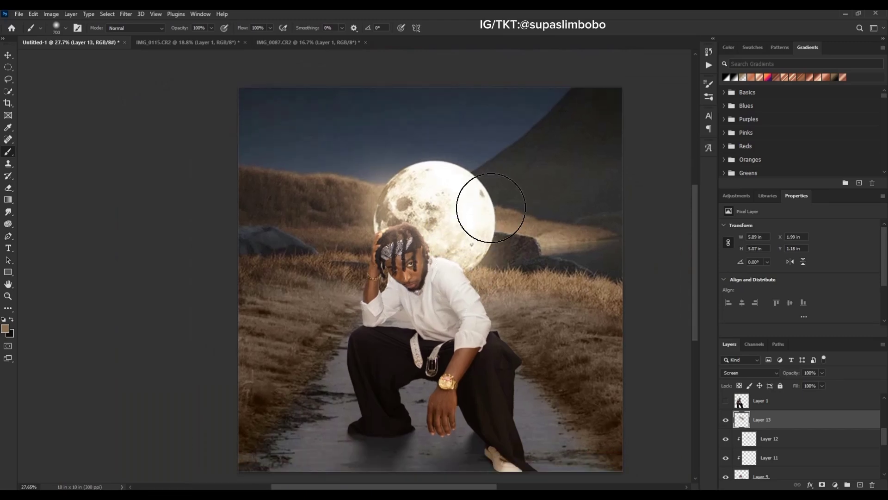
mouse_move(490, 208)
left_mouse_down()
mouse_move(472, 223)
mouse_move(446, 190)
mouse_move(425, 192)
mouse_move(431, 209)
left_mouse_up()
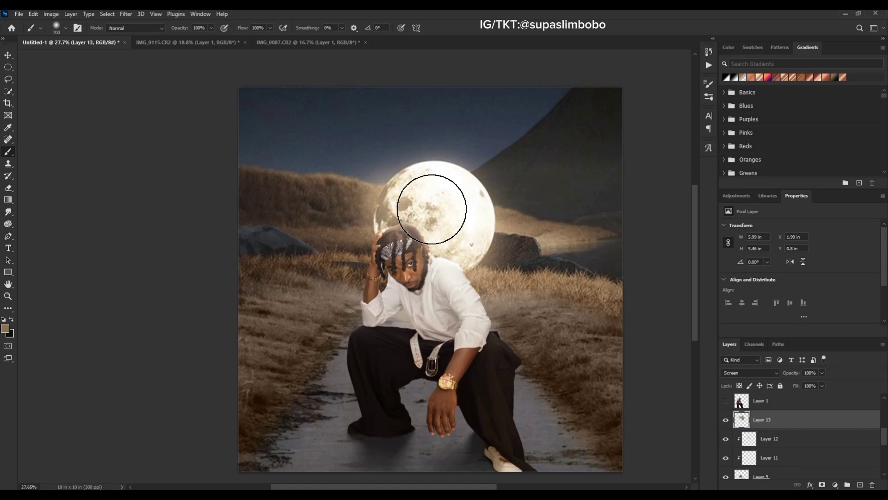
scroll(463, 301, "down", 1)
scroll(442, 283, "up", 3)
scroll(447, 287, "down", 3)
left_click_drag(451, 290, 449, 244)
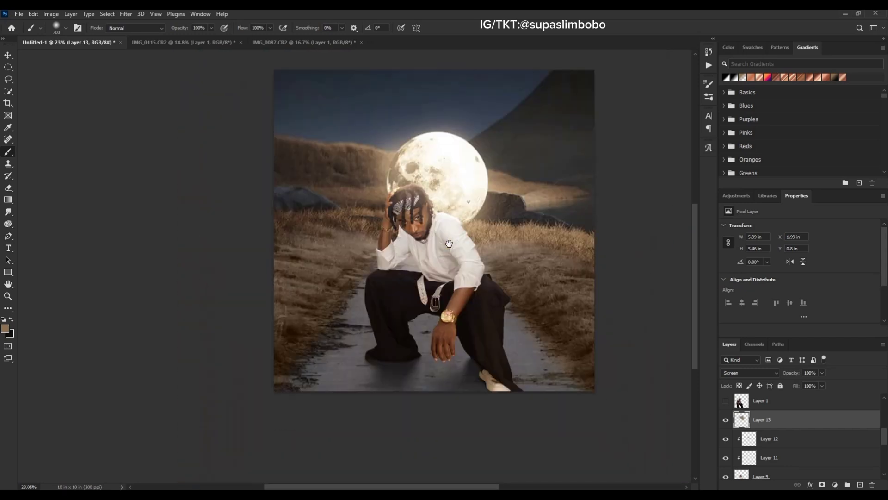
Step: Select Layer 11 and brush soft brown glow along the man's outer shirt sleeve, on the lake side, at size 700
scroll(474, 273, "up", 3)
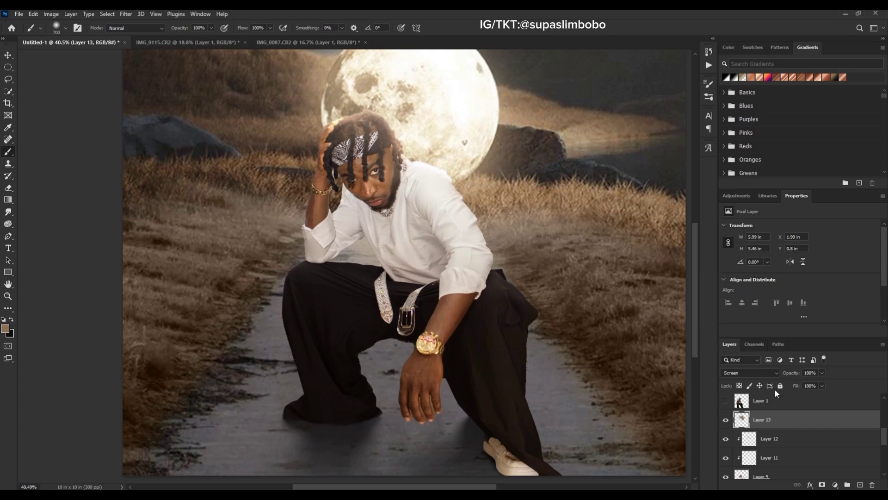
scroll(775, 407, "down", 2)
left_click(770, 421)
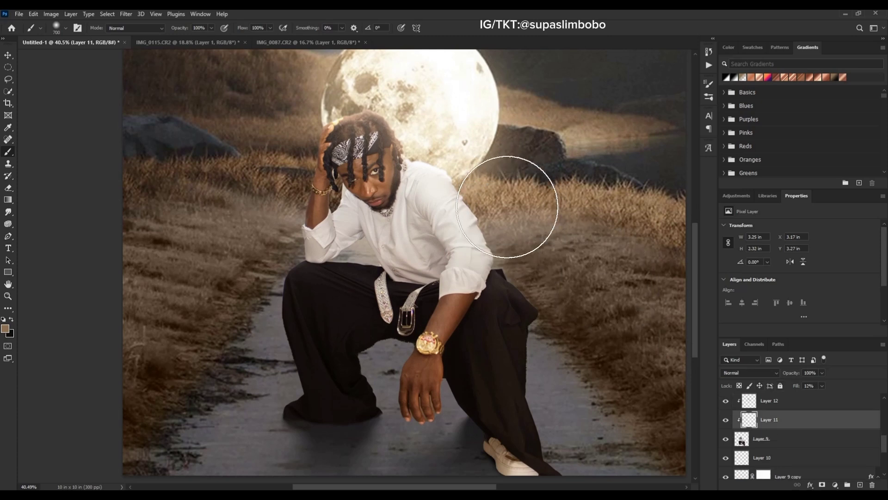
mouse_move(507, 207)
left_mouse_down()
mouse_move(523, 239)
mouse_move(464, 262)
mouse_move(520, 244)
left_mouse_up()
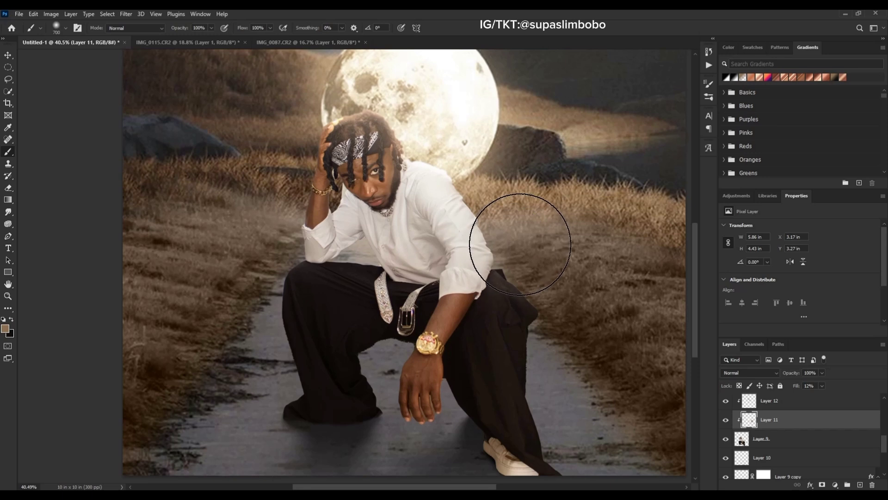
Step: Brush more soft brown glow on Layer 11 over the shirt front and the raised arm's sleeve with a smaller brush
key("bracketleft")
key("bracketleft")
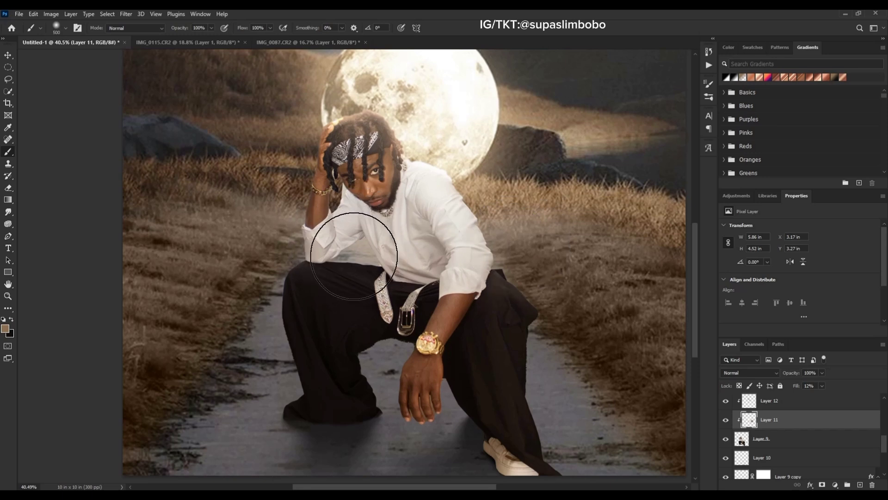
scroll(354, 255, "up", 3)
key("bracketleft")
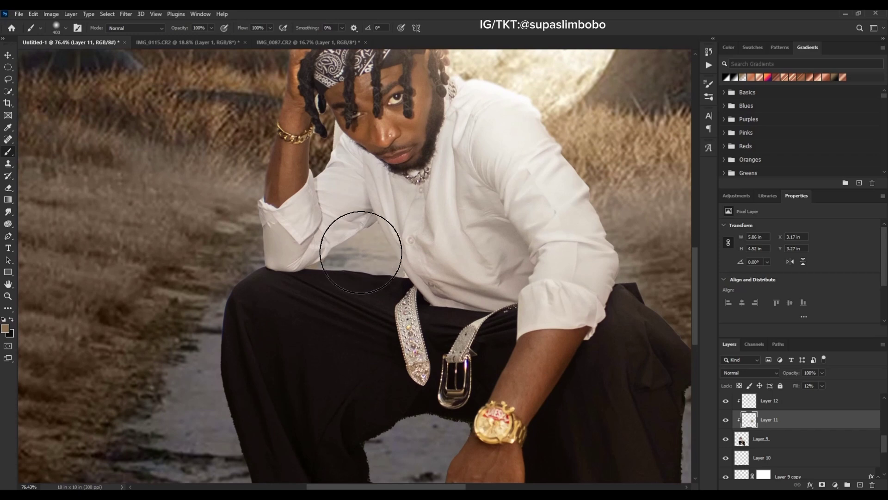
key("bracketright")
key("bracketright")
left_click(361, 251)
key("bracketleft")
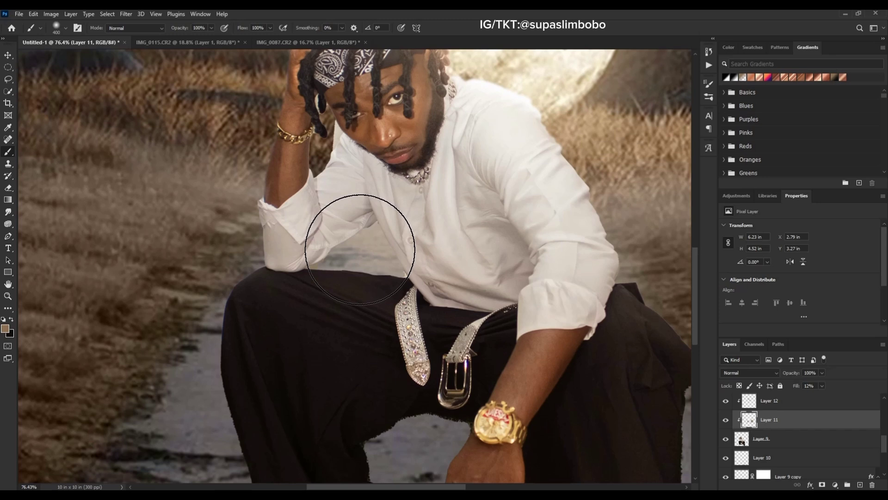
mouse_move(360, 250)
left_mouse_down()
mouse_move(327, 238)
mouse_move(234, 254)
mouse_move(316, 220)
left_mouse_up()
left_click(301, 246)
Step: Add a new empty layer directly above the download (59) landscape layer, below Layer 9 copy
scroll(301, 245, "down", 5)
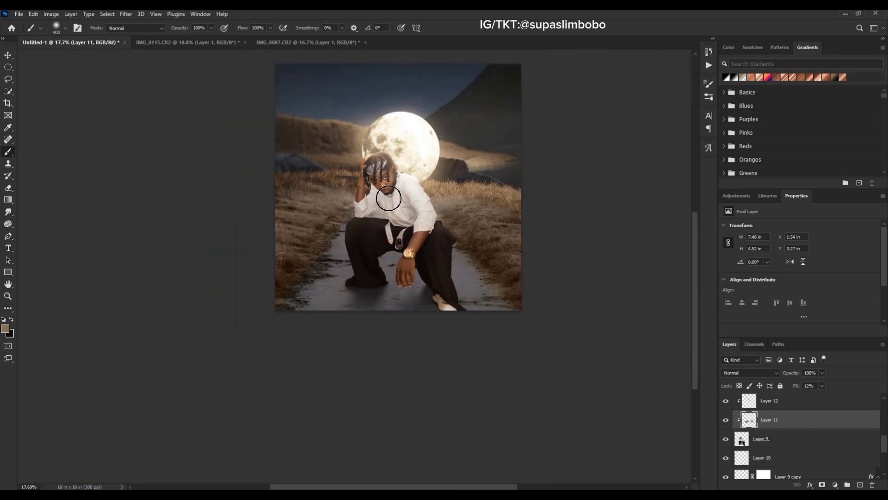
scroll(403, 187, "down", 2)
scroll(383, 153, "up", 3)
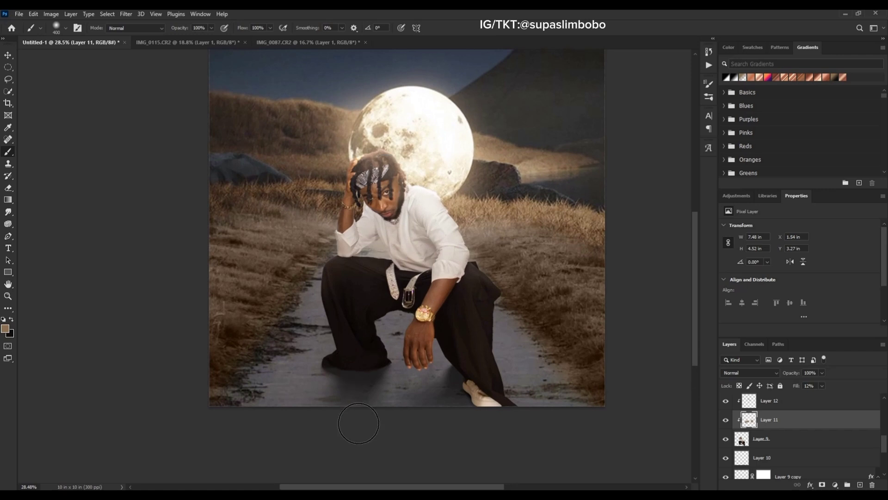
scroll(404, 185, "down", 2)
left_click(8, 56)
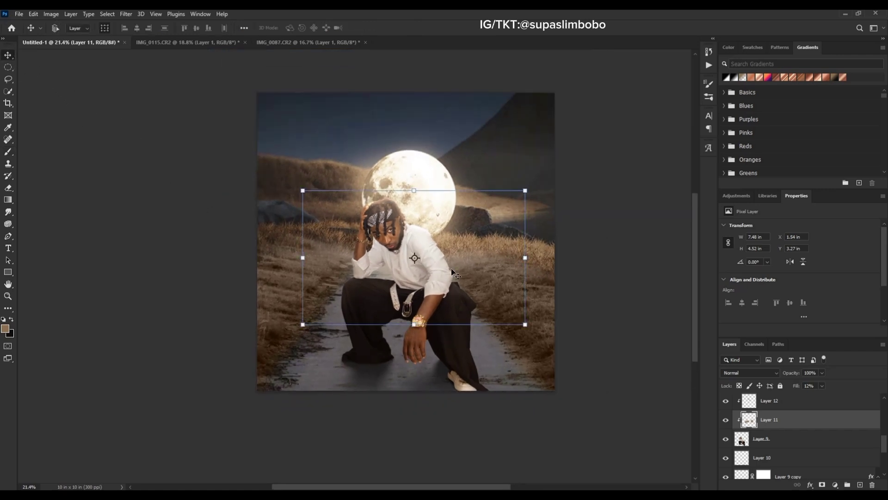
scroll(799, 444, "down", 2)
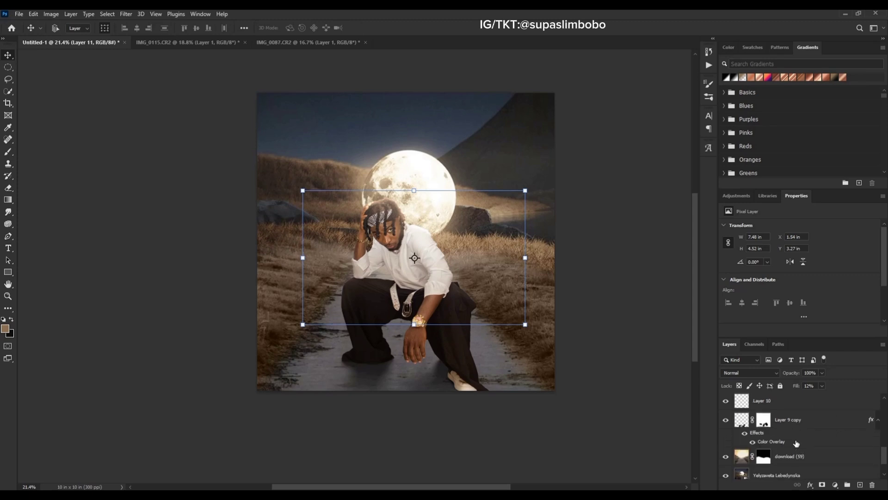
left_click(784, 429)
scroll(788, 458, "down", 2)
left_click(790, 419)
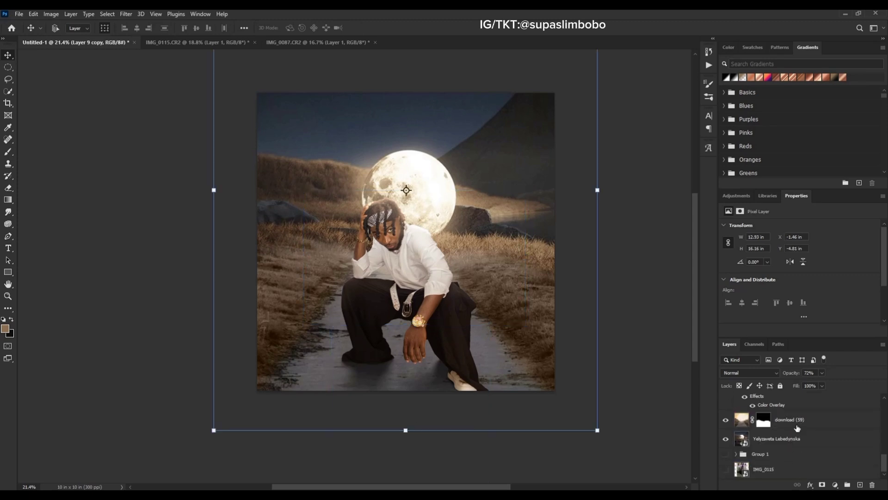
scroll(412, 147, "up", 3)
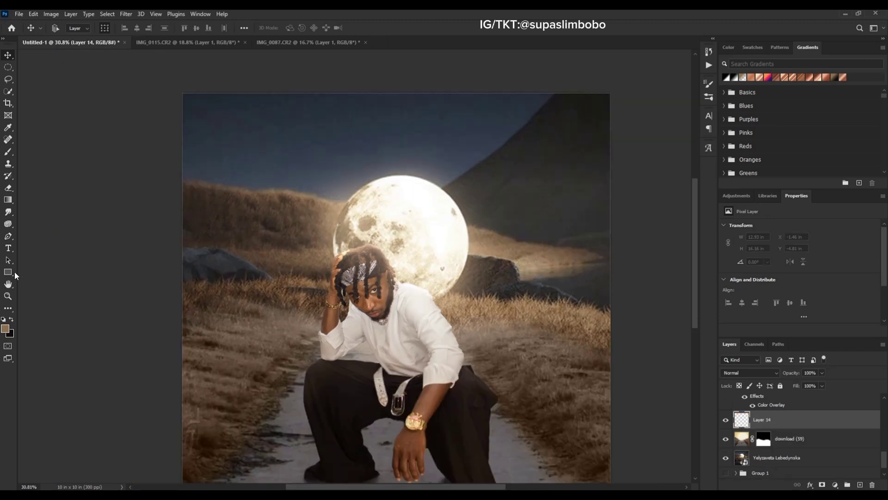
Step: Draw a brown circle over the moon with the Ellipse tool and enlarge it to about 3.74 in across
right_click(8, 272)
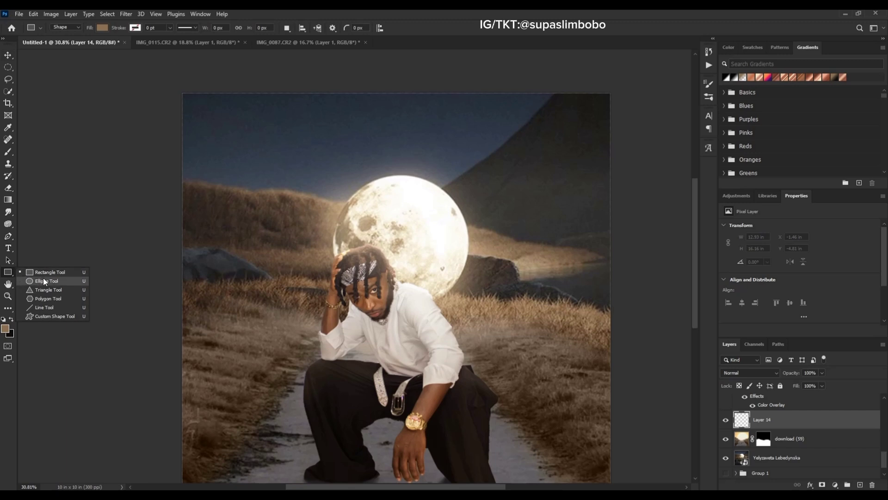
left_click(42, 272)
left_click_drag(330, 178, 465, 312)
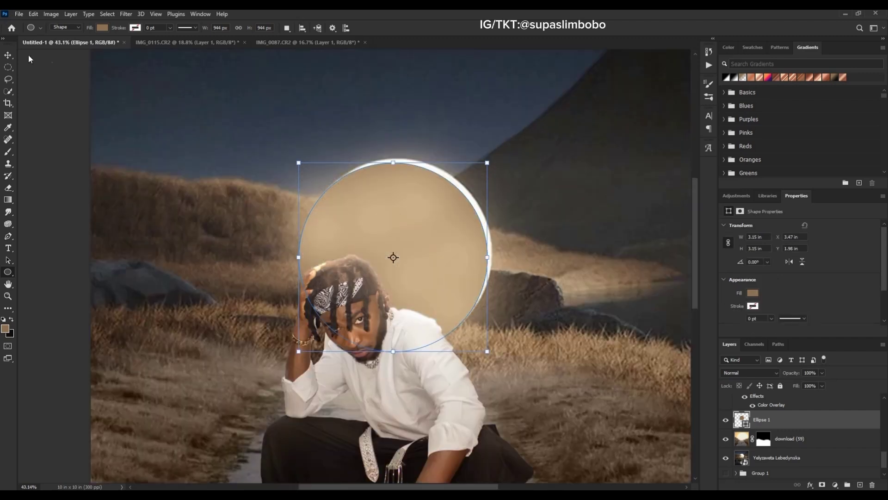
left_click(8, 55)
left_click_drag(392, 157, 392, 142)
left_click_drag(396, 353, 397, 366)
key("Return")
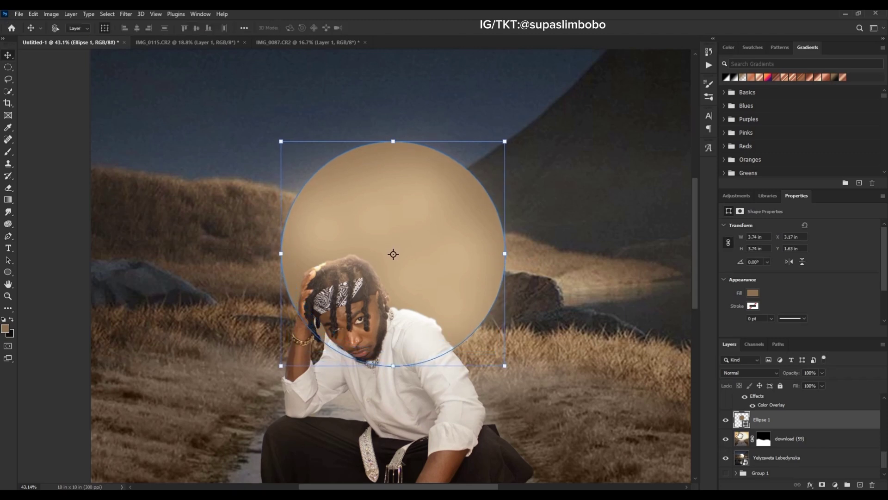
Step: Set the circle's fill to 38% and reposition it so it surrounds the moon evenly
left_click(822, 386)
left_click_drag(801, 396, 796, 396)
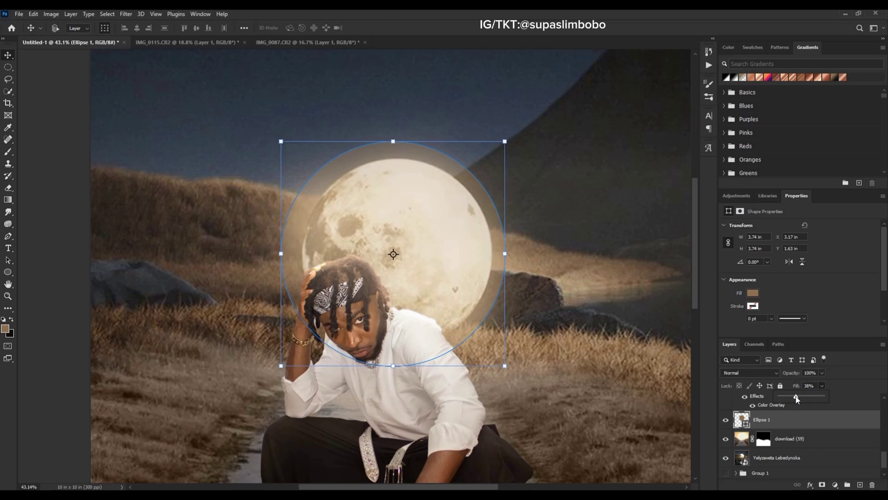
left_click_drag(385, 300, 387, 302)
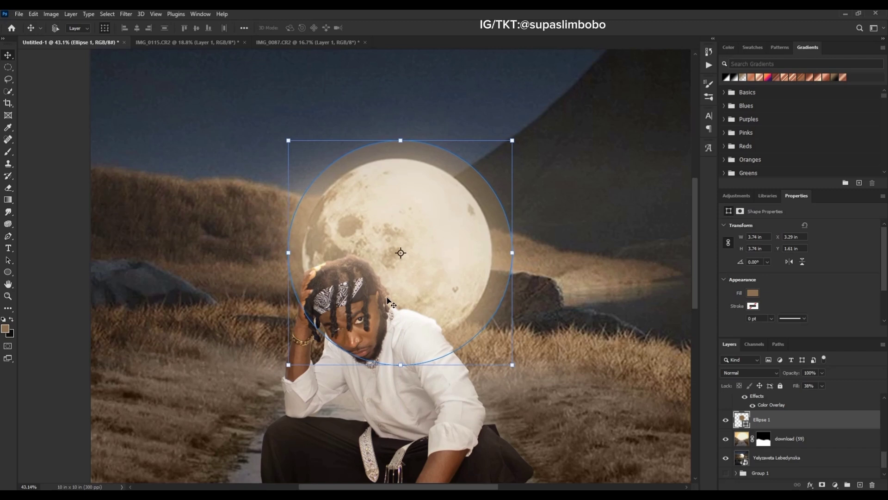
key("Left")
key("Left")
key("Left")
key("Left")
key("Left")
key("Left")
key("Left")
key("Left")
key("Left")
key("Left")
key("Left")
key("Left")
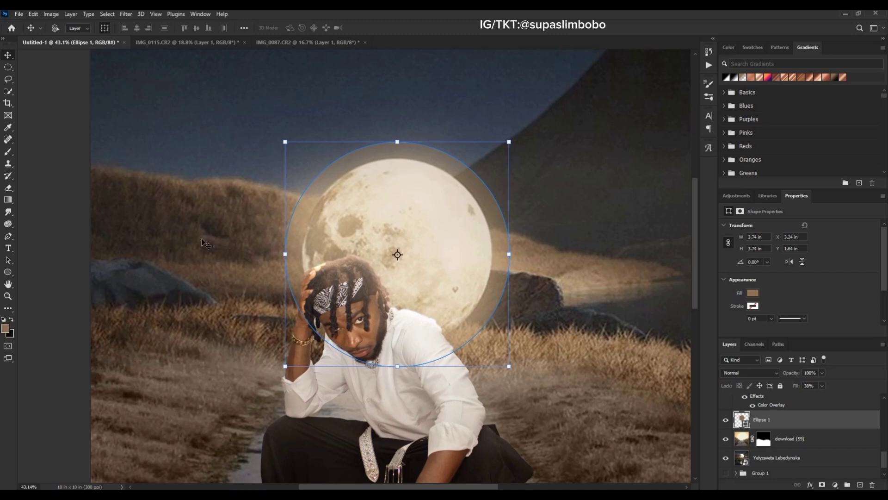
Step: Add the text INTERCONTINENTAL along the circle's path and set its font size to 284 px
left_click(8, 248)
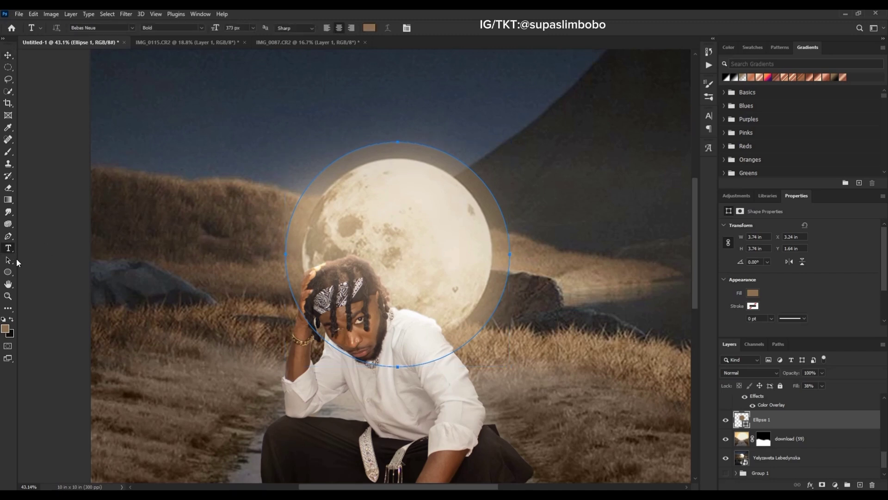
left_click(285, 251)
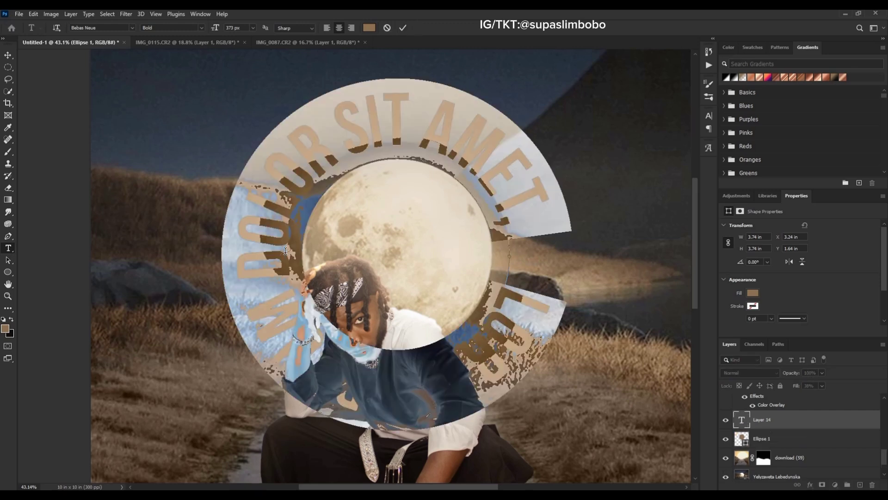
type("WINTERS")
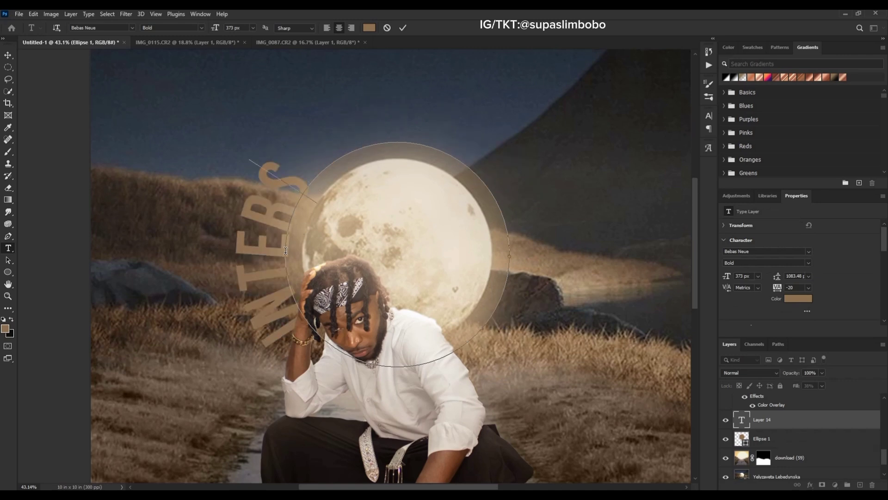
key("BackSpace")
type("CONTINENTAL")
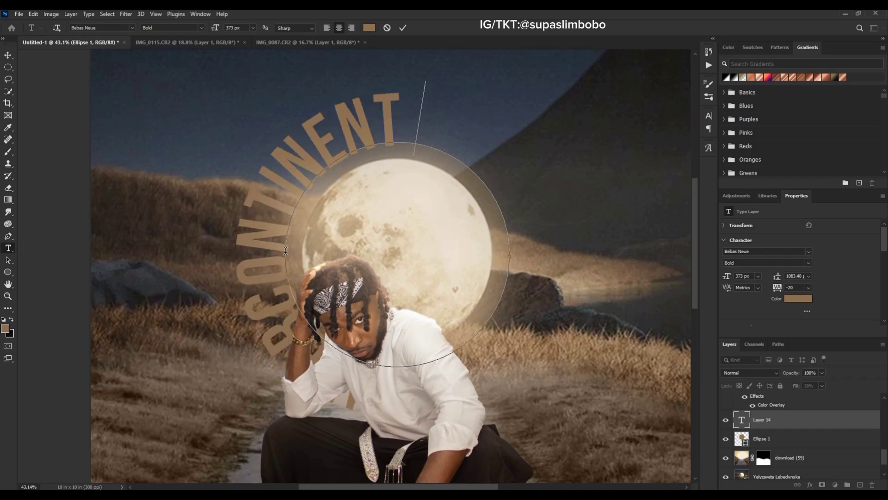
key("ctrl+a")
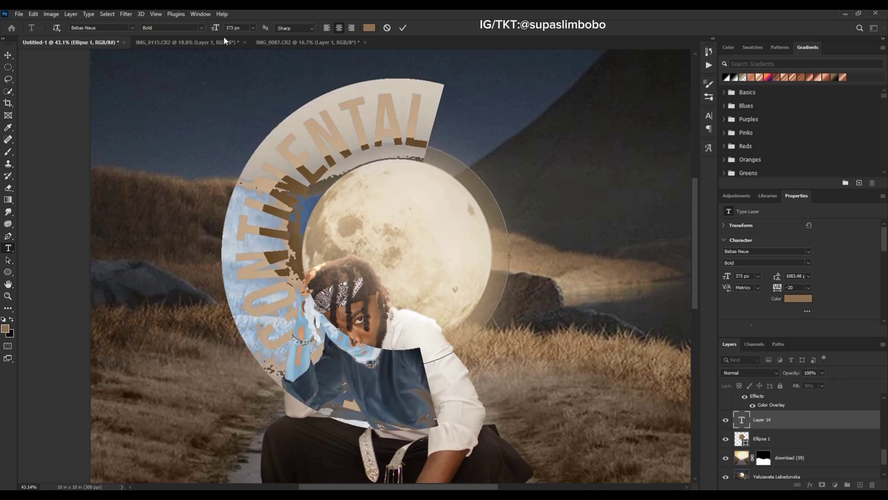
left_click_drag(217, 28, 175, 31)
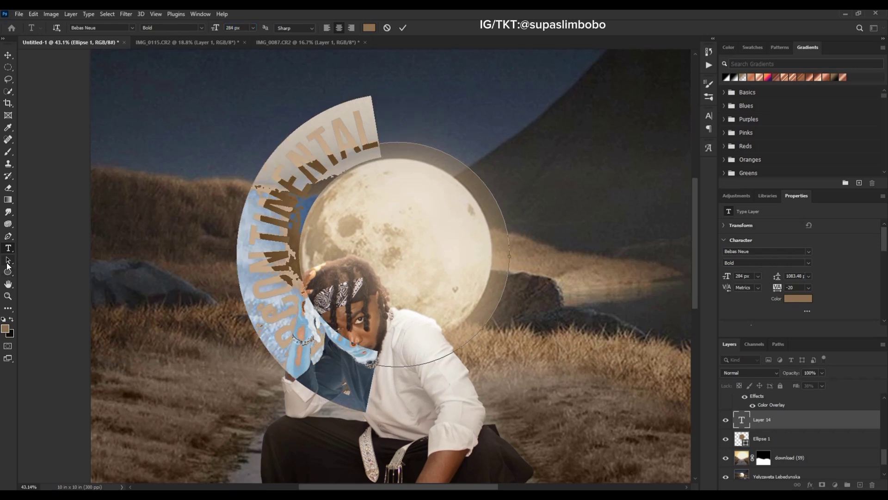
Step: Slide the INTERCONTINENTAL text along the circle with the Path Selection tool until it arches centrally over the moon
left_click(9, 262)
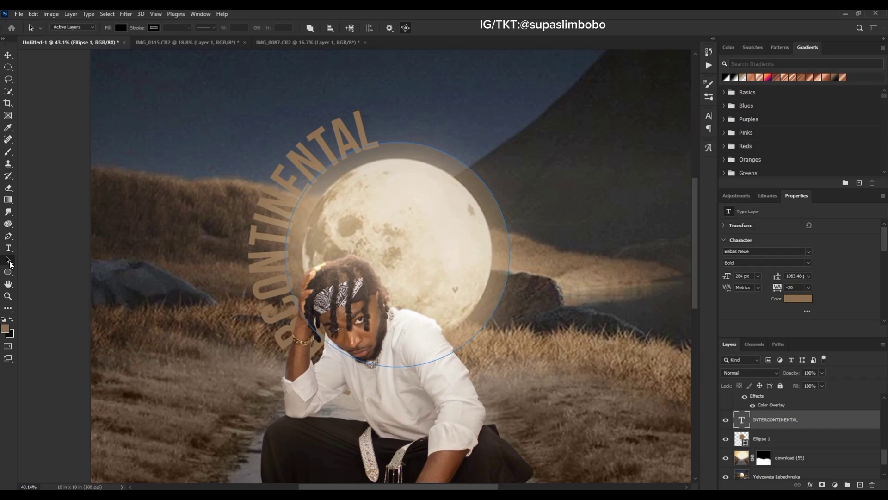
left_click(54, 260)
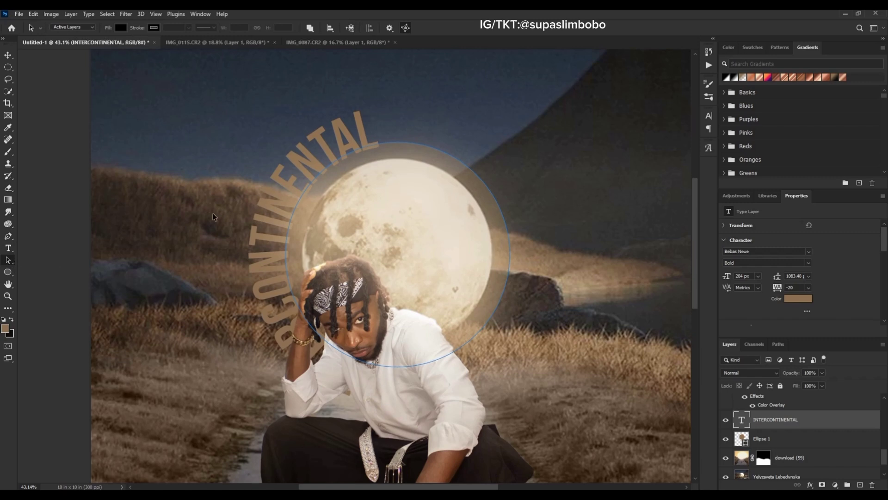
left_click(376, 143)
mouse_move(482, 167)
left_mouse_down()
mouse_move(418, 153)
mouse_move(422, 137)
mouse_move(410, 131)
left_mouse_up()
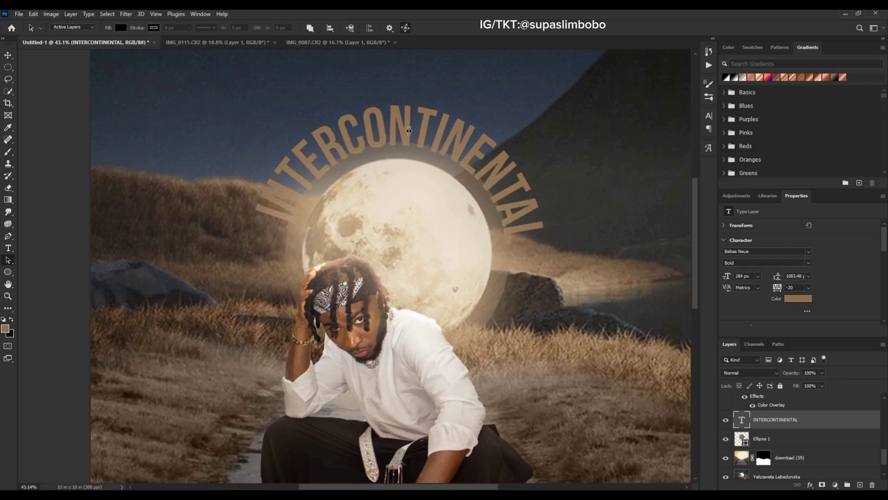
Step: Change the INTERCONTINENTAL text to Monument Extended Ultrabold at 175 px and commit the edit
double_click(742, 420)
left_click(110, 28)
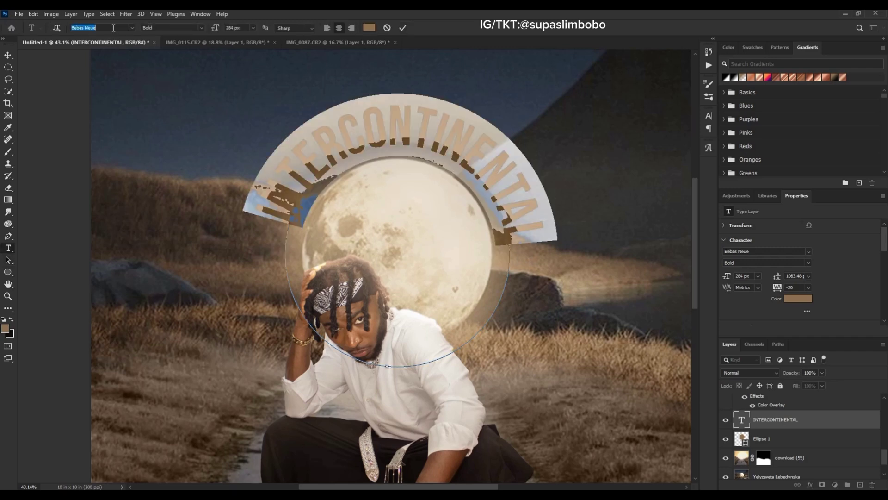
type("MONU")
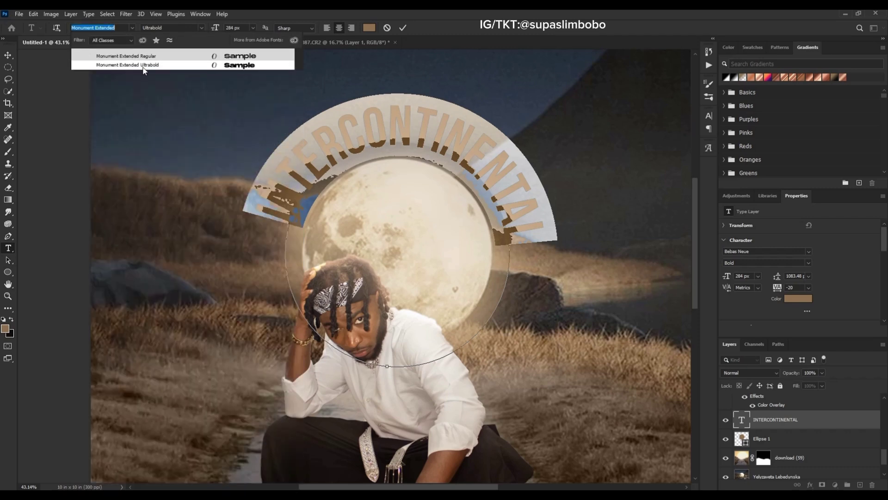
left_click(144, 66)
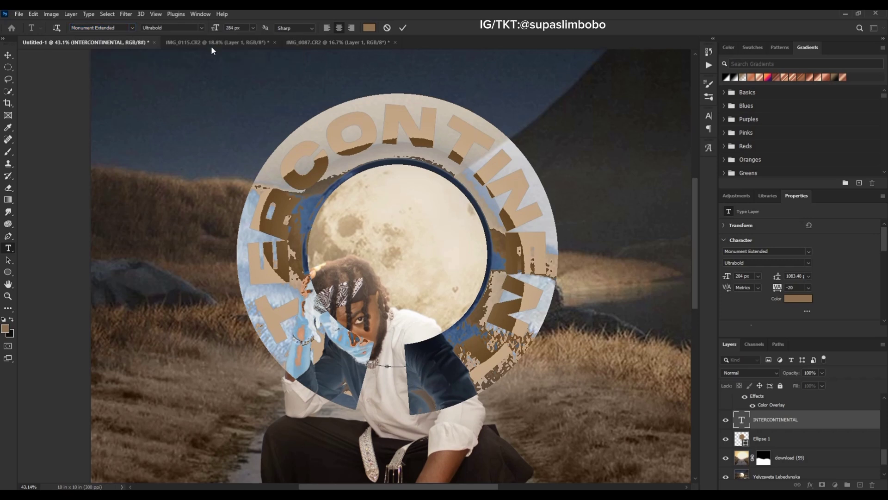
left_click_drag(216, 29, 166, 30)
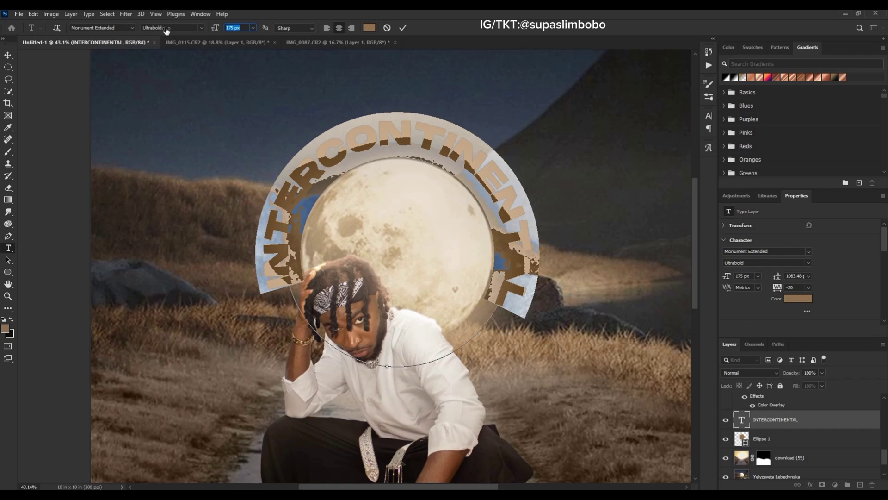
left_click(8, 55)
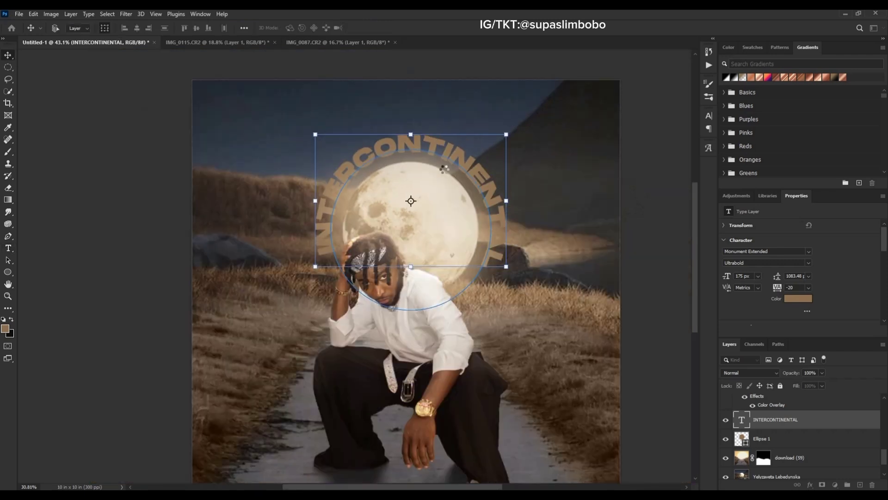
Step: Hide the Ellipse 1 layer so only the curved text surrounds the moon
scroll(442, 169, "down", 2)
scroll(418, 230, "up", 1)
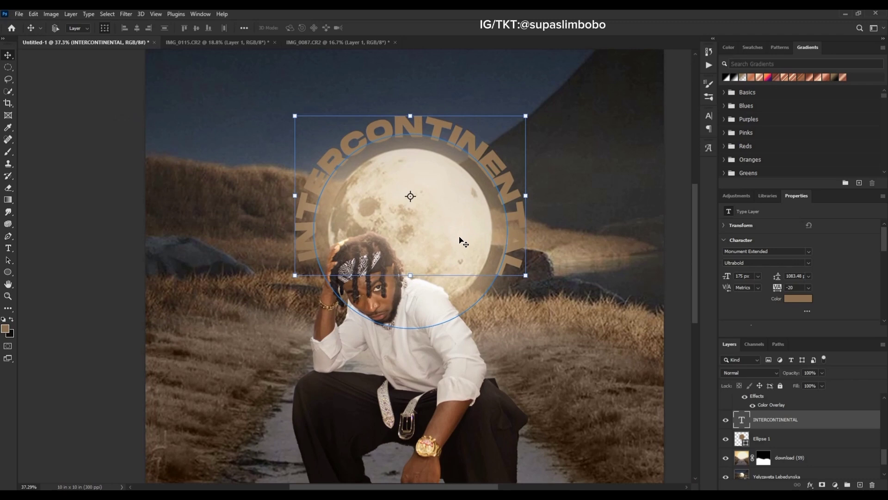
left_click(726, 441)
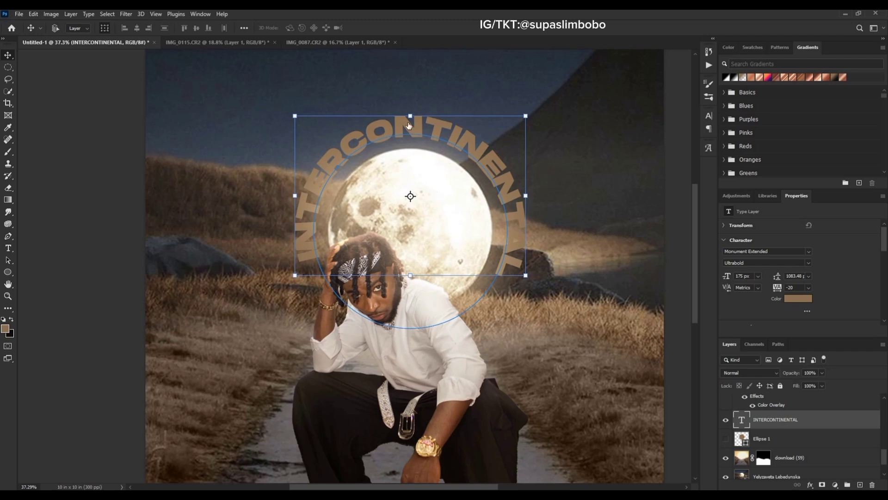
Step: Recolour the curved INTERCONTINENTAL text to the warm off-white faf3eb and commit the edit
key("t")
left_click(369, 28)
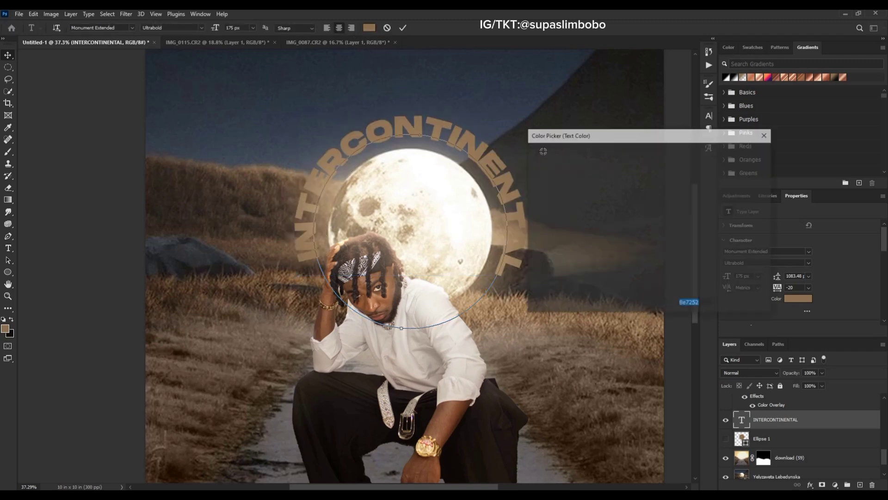
type("ffffff")
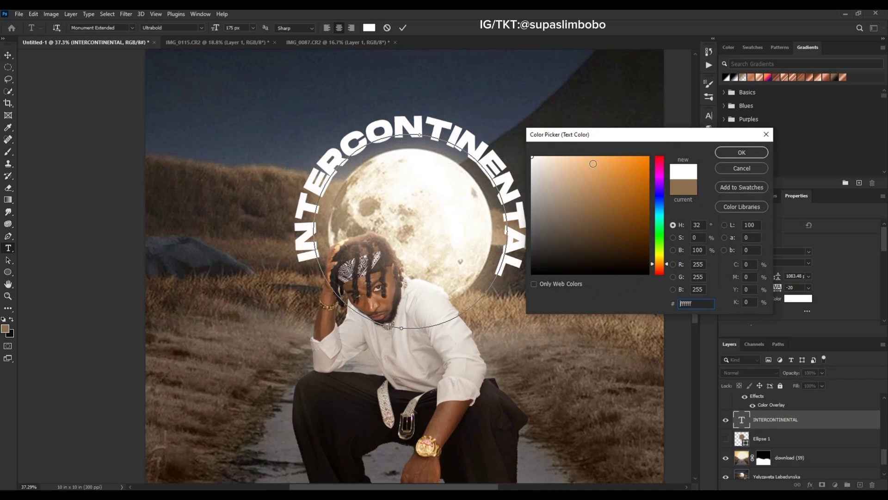
left_click(538, 159)
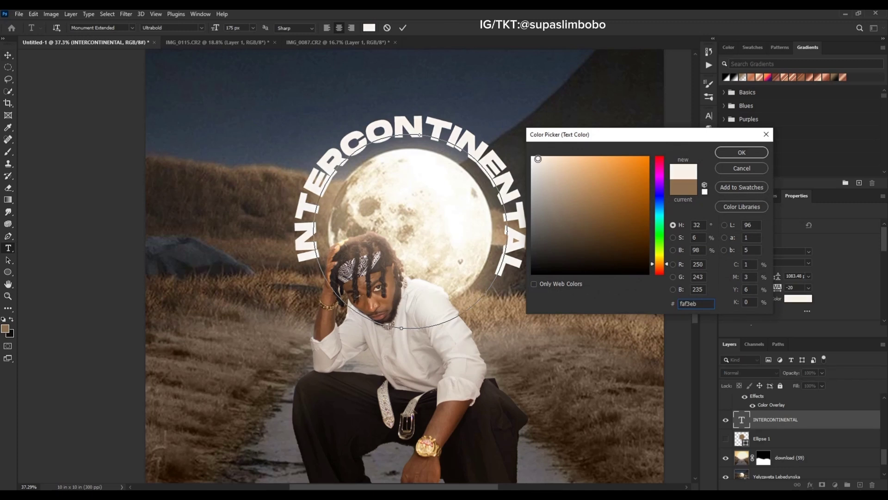
left_click(538, 160)
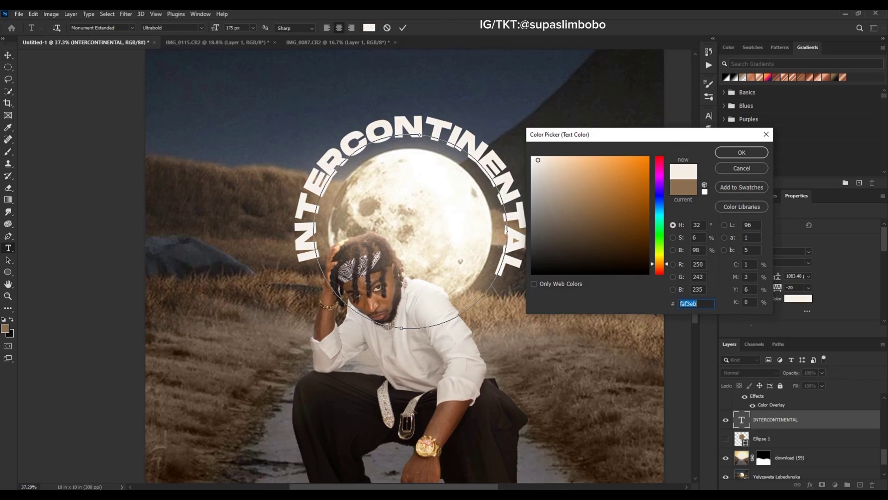
left_click(742, 154)
scroll(495, 180, "down", 3)
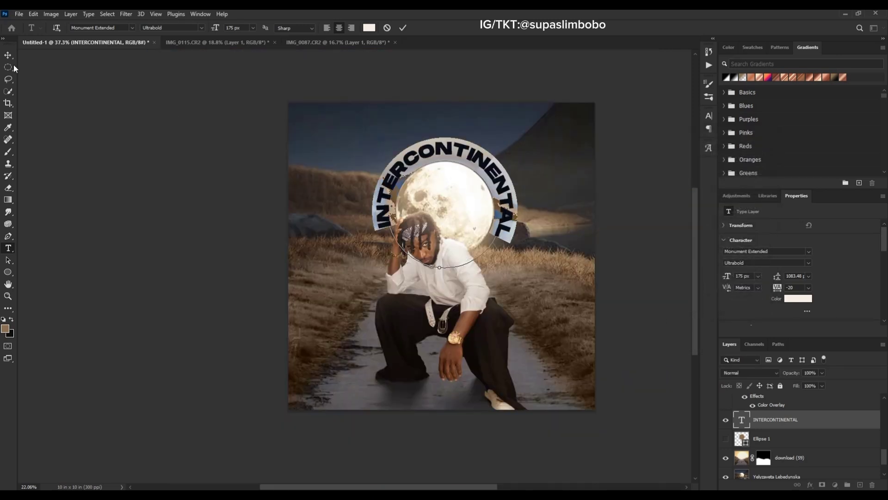
left_click(8, 55)
Step: Examine the off-white lettering around the moon against the whole composition
scroll(461, 200, "up", 1)
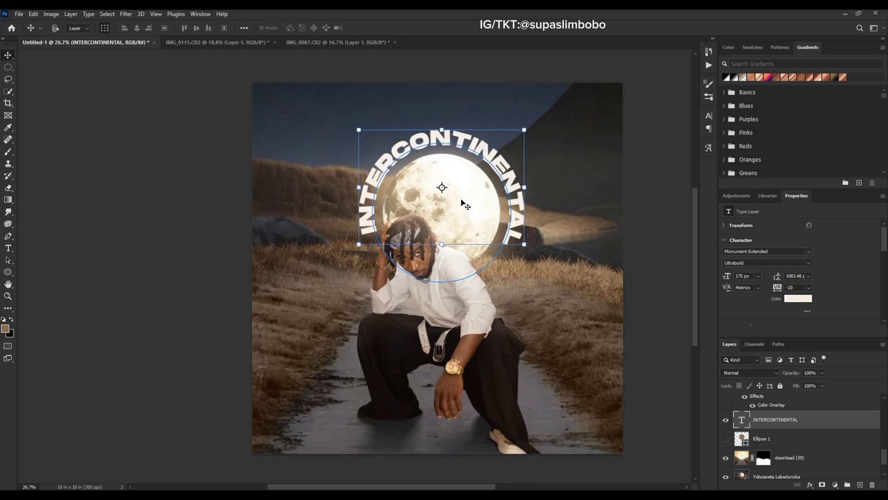
scroll(462, 204, "down", 1)
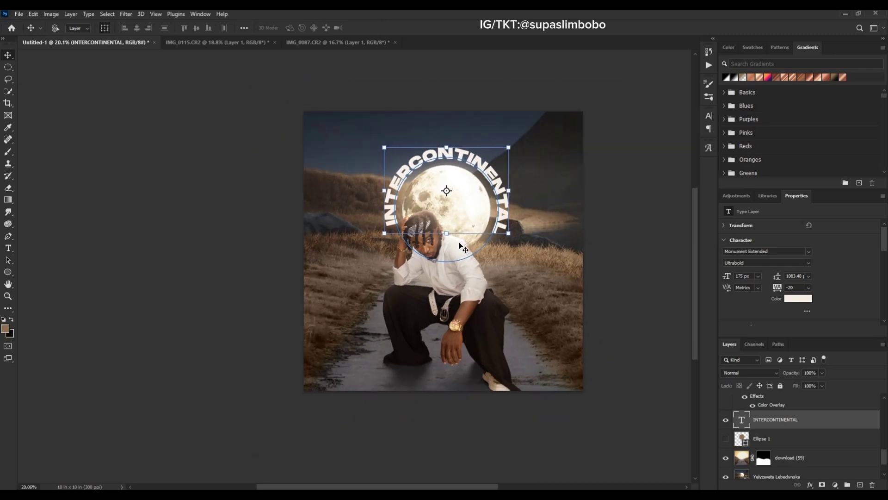
scroll(464, 257, "down", 1)
left_click_drag(460, 299, 464, 265)
left_click(510, 198)
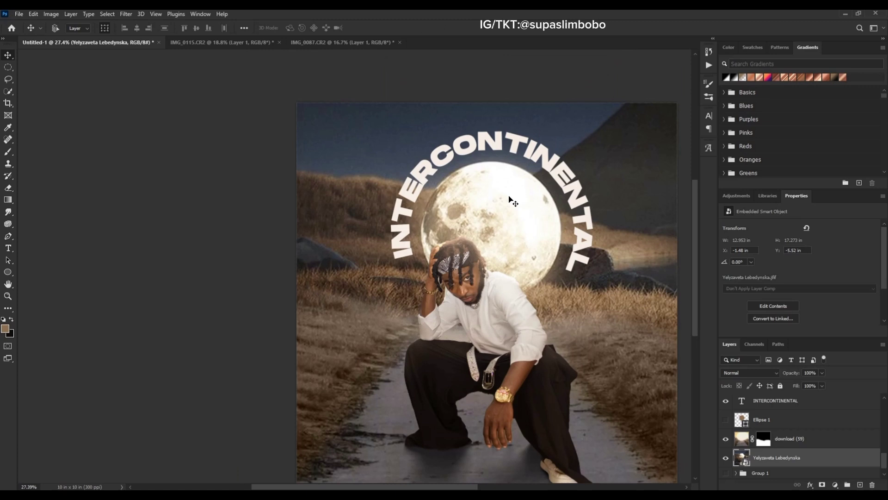
scroll(511, 198, "down", 2)
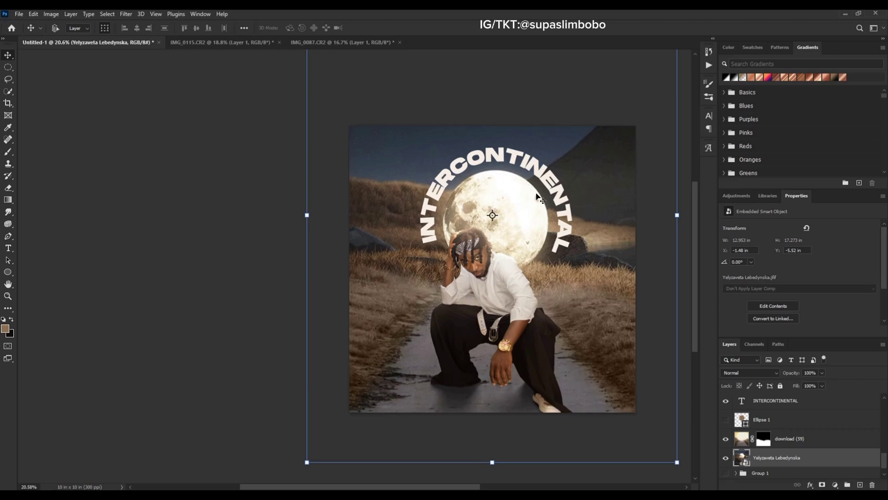
scroll(508, 263, "up", 1)
scroll(475, 407, "down", 1)
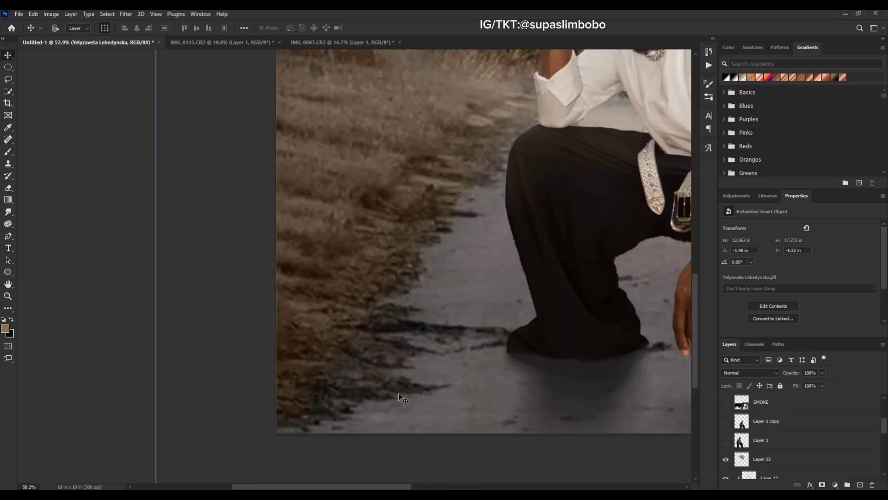
Step: Add the text BadmanTeey above Layer 13 in Adegante Regular at 302 px, over the artwork's lower-left road edge
left_click(12, 250)
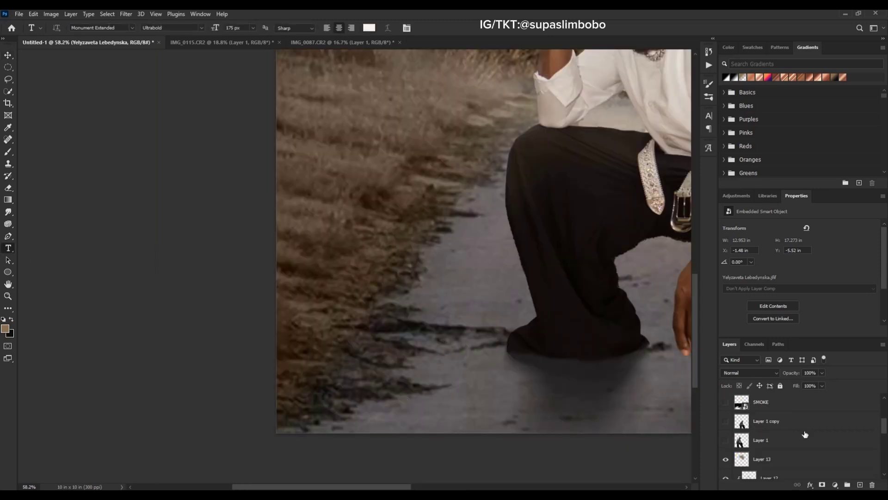
scroll(800, 421, "down", 4)
scroll(785, 422, "down", 4)
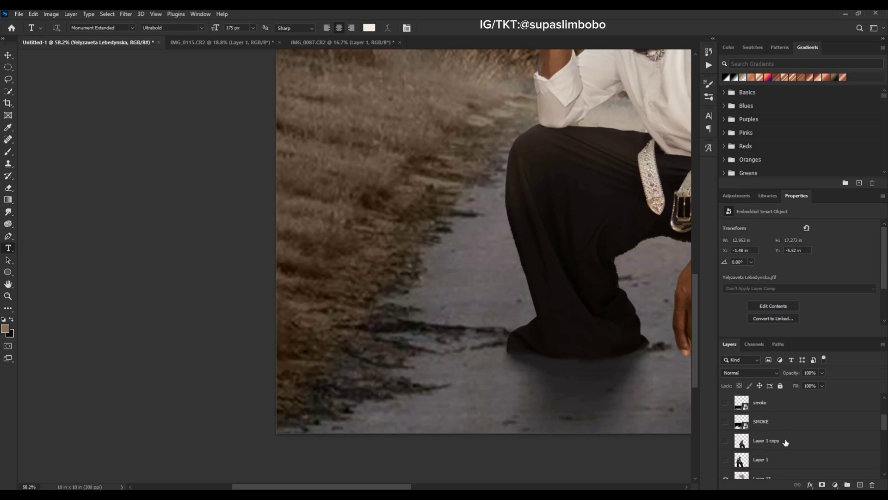
scroll(780, 464, "down", 1)
left_click(781, 460)
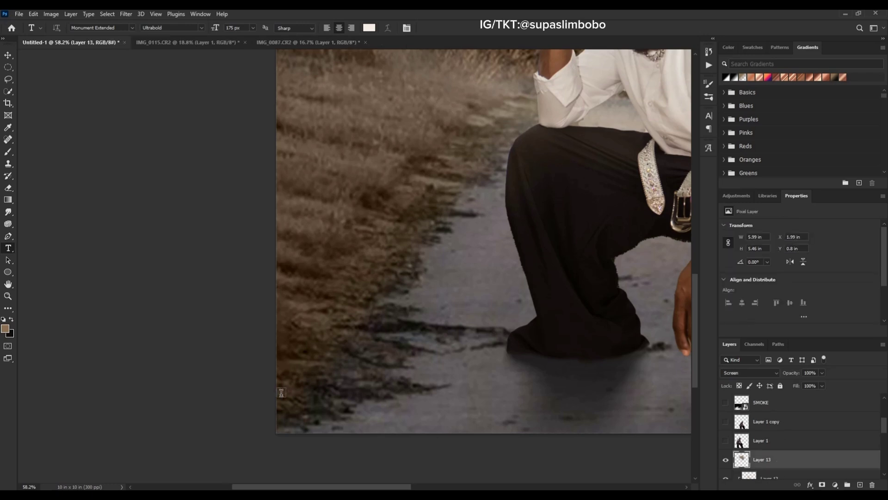
left_click(350, 374)
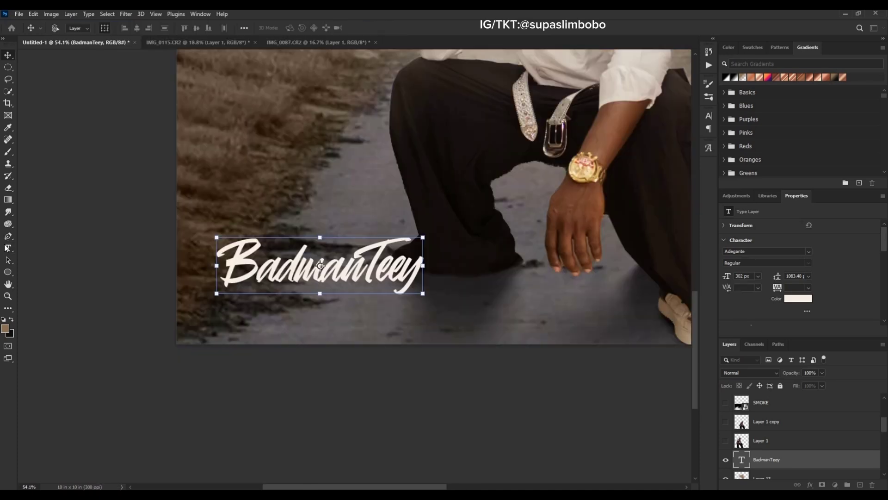
Step: Create a separate text layer containing the letters ee above the BadmanTeey lettering
left_click(8, 247)
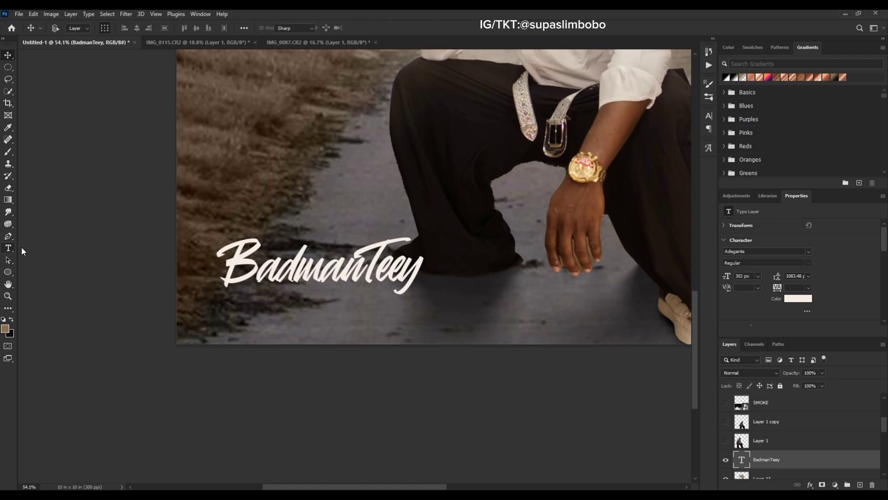
left_click(289, 191)
type("sum")
key("ctrl+a")
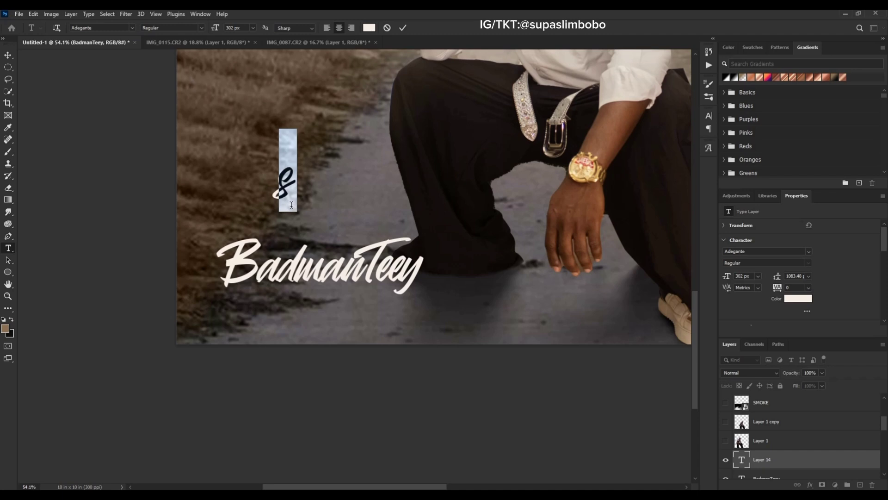
type("ee")
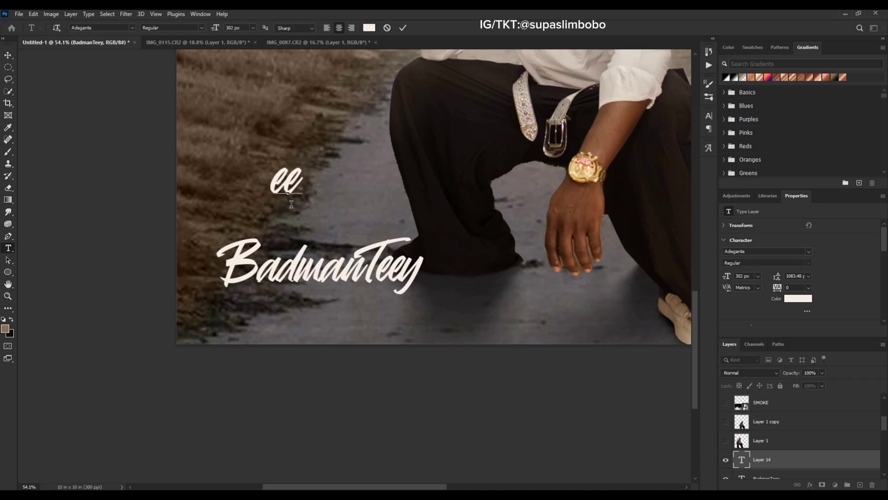
Step: Replace the first e with its underline swash alternate glyph and delete the remaining e
key("ctrl+a")
right_click(289, 201)
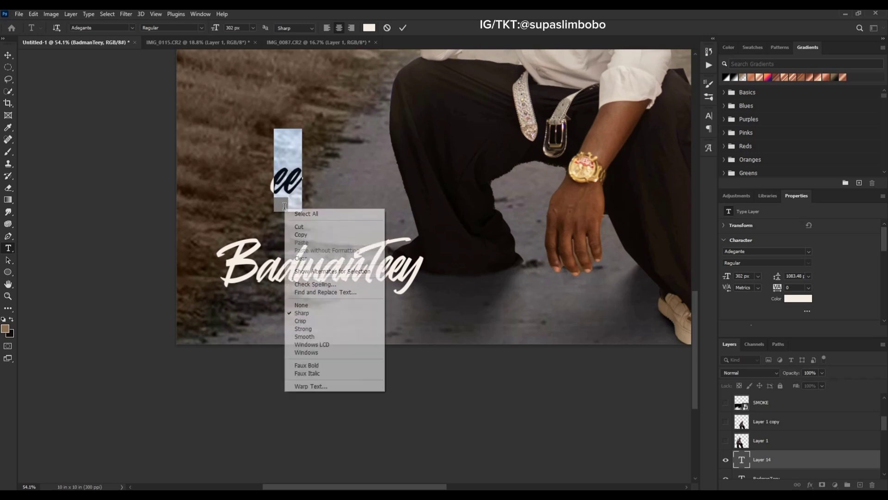
left_click(310, 270)
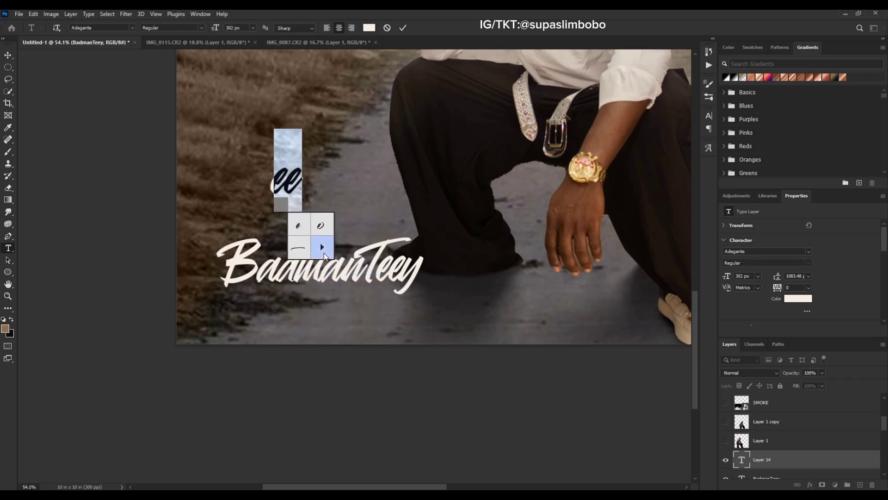
left_click(299, 247)
left_click_drag(311, 184, 334, 186)
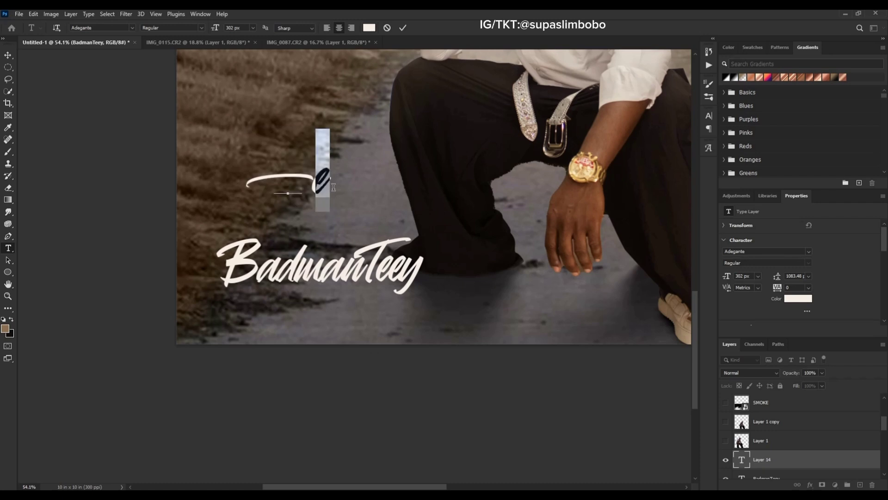
key("BackSpace")
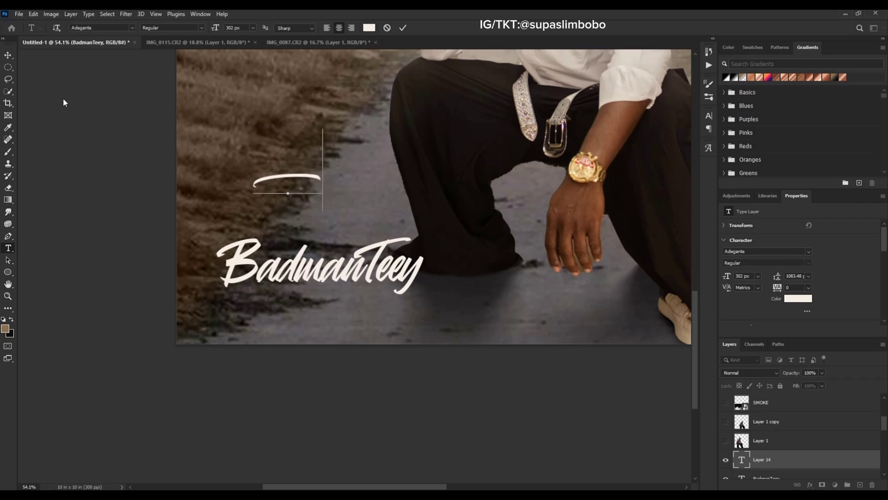
Step: Move the swash beneath BadmanTeey and stretch only its width to about 192% so it underlines the lettering
left_click(8, 55)
left_click_drag(277, 123, 307, 234)
key("ctrl+t")
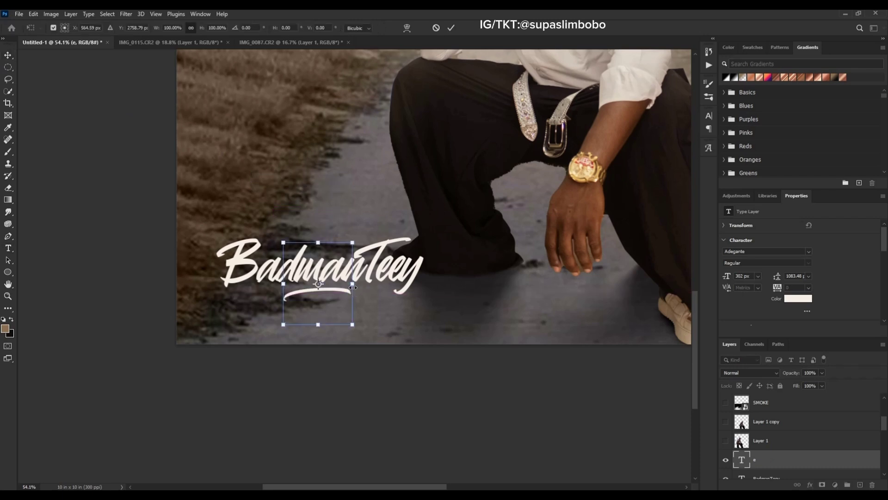
left_click_drag(372, 282, 476, 282)
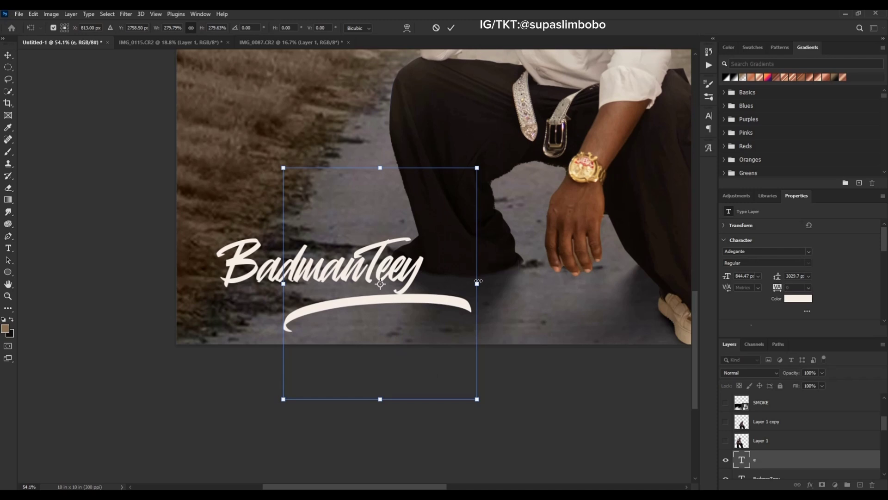
key("ctrl+z")
left_click_drag(361, 283, 383, 283)
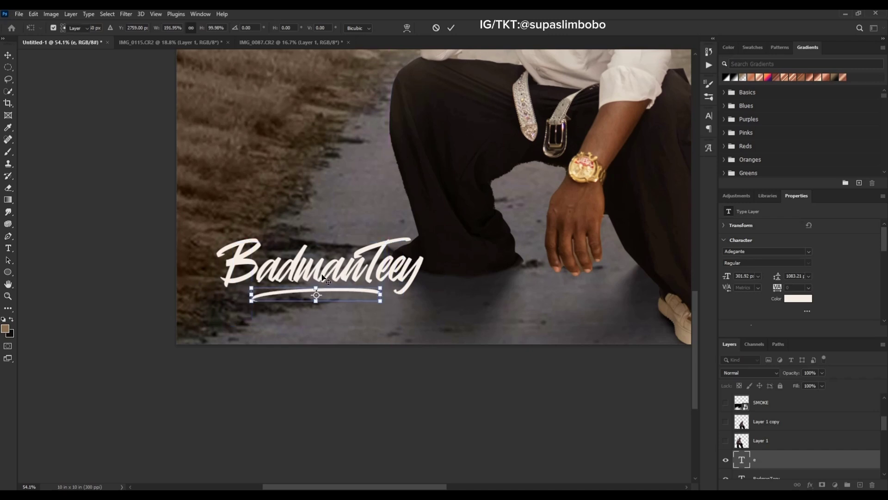
key("ctrl+0")
key("Return")
Step: Select the swash and BadmanTeey text layers and shift them together slightly to the right
scroll(325, 287, "up", 6)
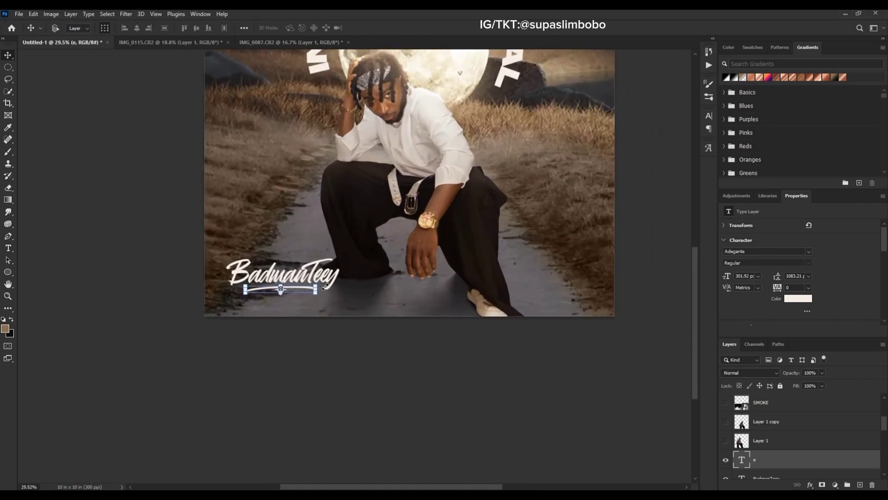
left_click_drag(393, 212, 366, 277)
scroll(366, 276, "down", 4)
left_click_drag(364, 219, 380, 235)
scroll(758, 439, "down", 2)
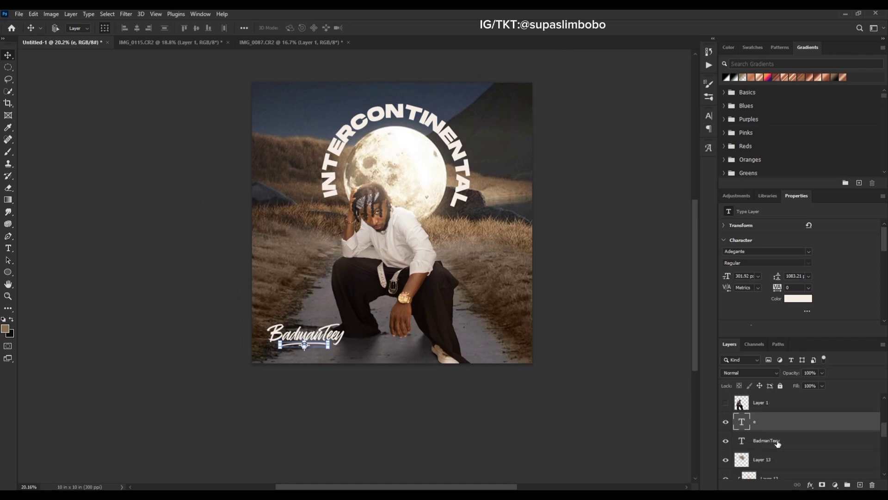
left_click(777, 440, "shift")
mouse_move(379, 381)
left_mouse_down()
mouse_move(477, 189)
mouse_move(476, 218)
mouse_move(473, 142)
mouse_move(525, 228)
mouse_move(546, 284)
mouse_move(548, 276)
mouse_move(387, 268)
mouse_move(375, 367)
mouse_move(469, 384)
mouse_move(386, 382)
left_mouse_up()
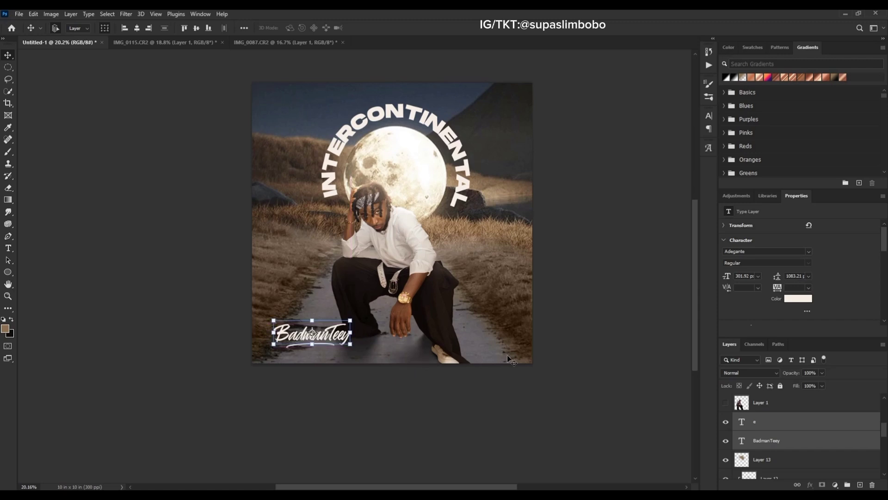
Step: Add the text THE ALBUM near the artwork's lower-right corner and change its font to Monument Extended
scroll(492, 349, "up", 5)
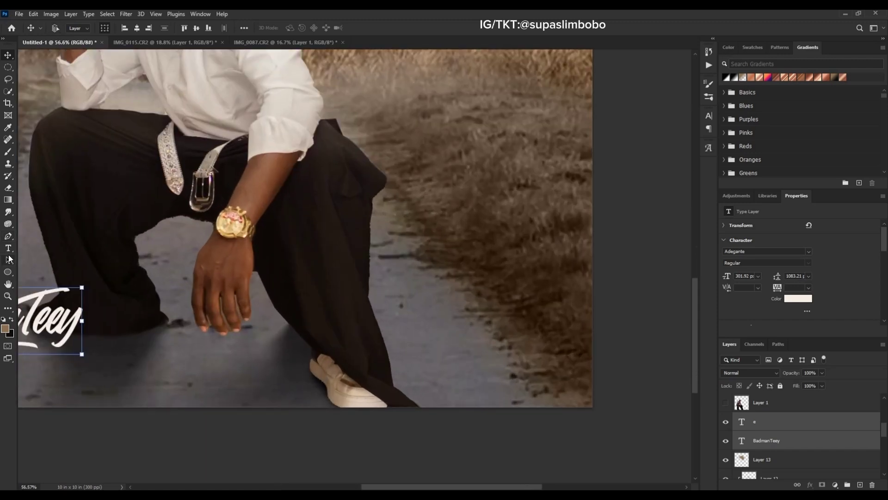
left_click(8, 248)
left_click(450, 349)
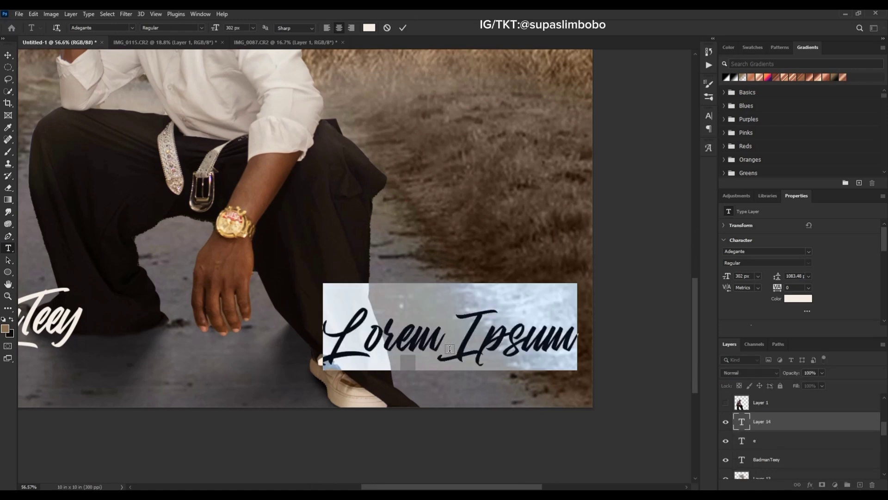
type("THE ALBU")
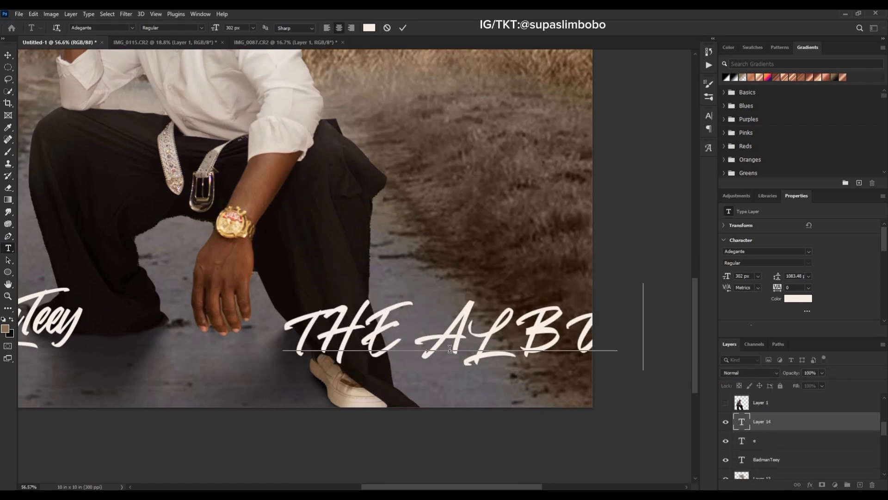
key("ctrl+a")
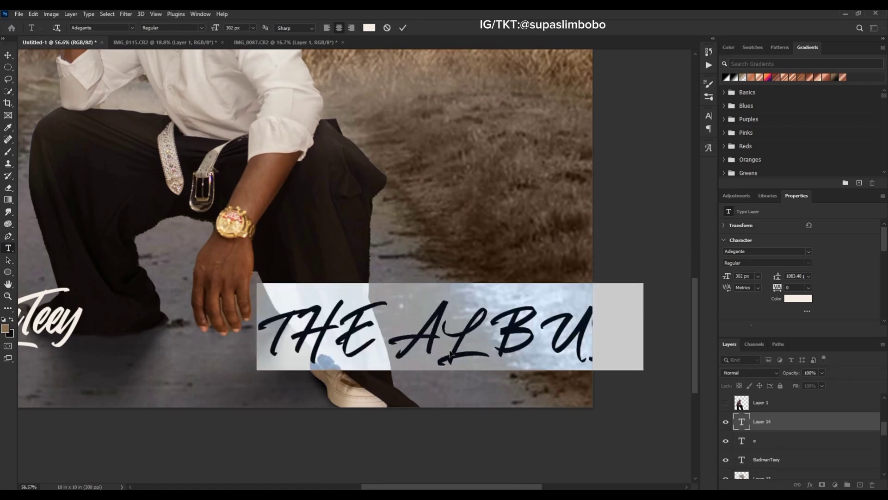
left_click(133, 28)
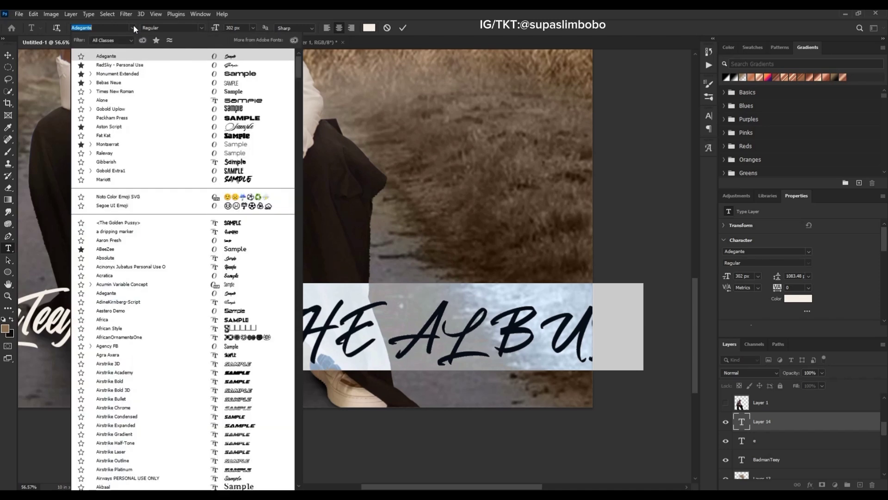
left_click(158, 83)
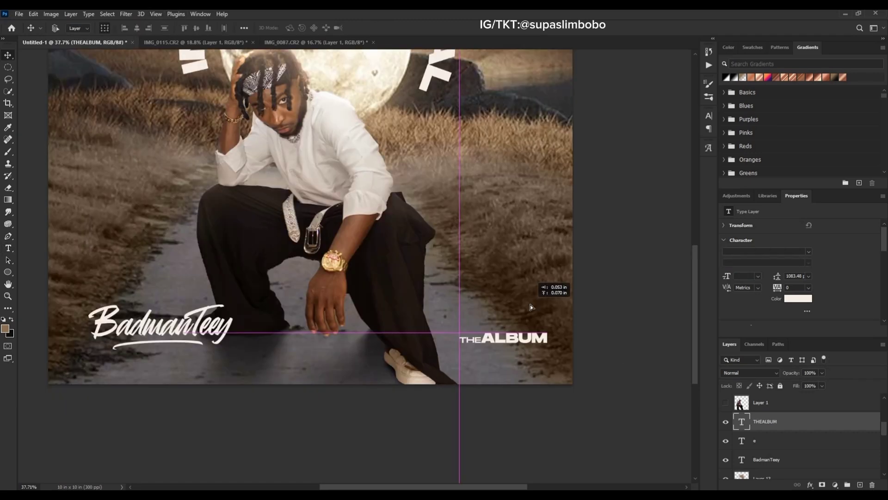
Step: Scale the THE ALBUM text down proportionally to about 88%, keeping its right edge in place
scroll(525, 316, "down", 3)
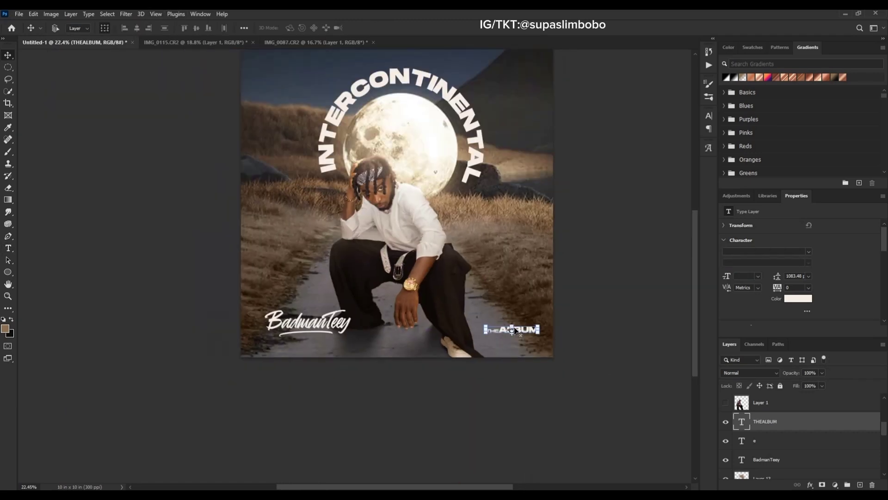
scroll(514, 330, "up", 5)
key("ctrl+t")
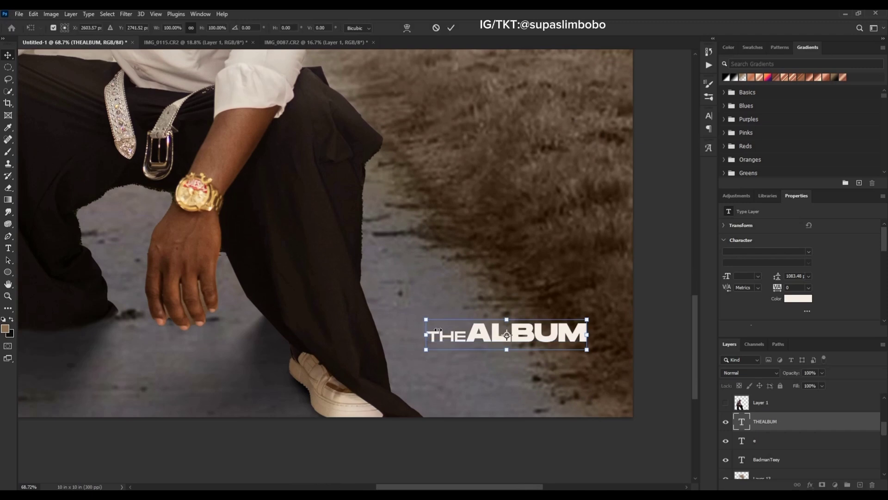
left_click_drag(438, 330, 447, 330)
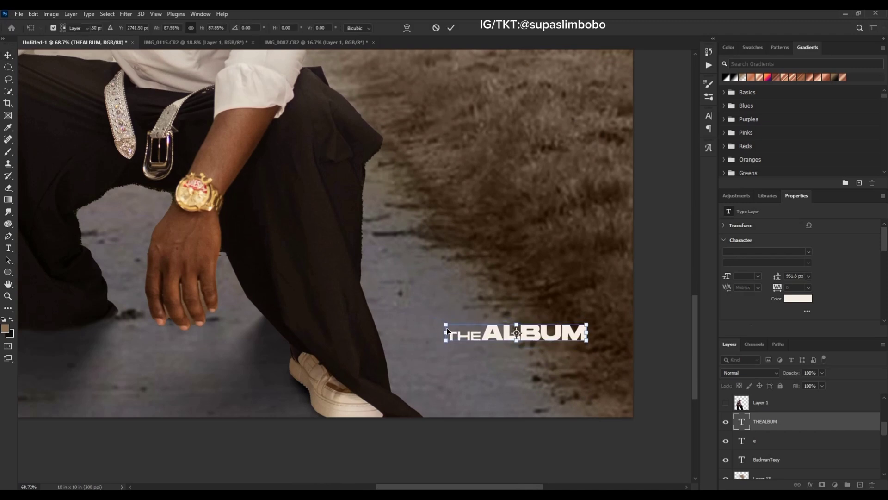
key("Return")
scroll(447, 330, "down", 3)
left_click_drag(371, 282, 425, 340)
scroll(429, 334, "down", 1)
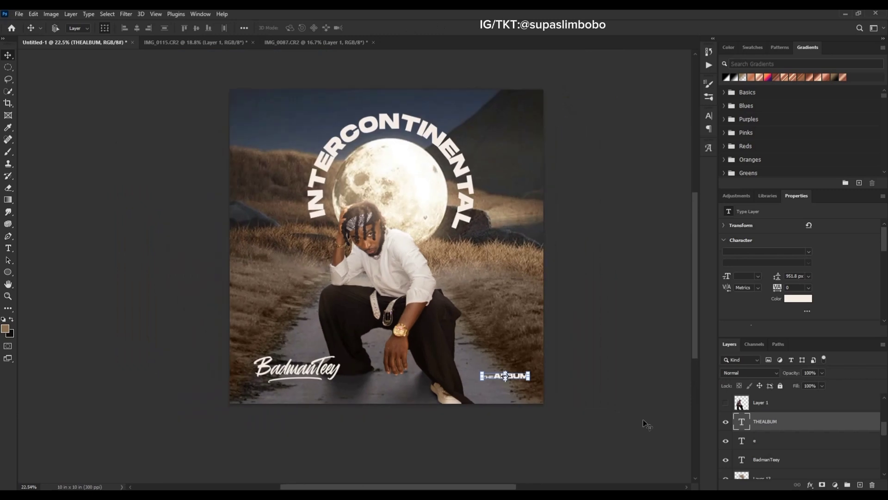
Step: Stamp all visible layers into a new merged layer above the THE ALBUM text layer and duplicate it
scroll(884, 426, "up", 3)
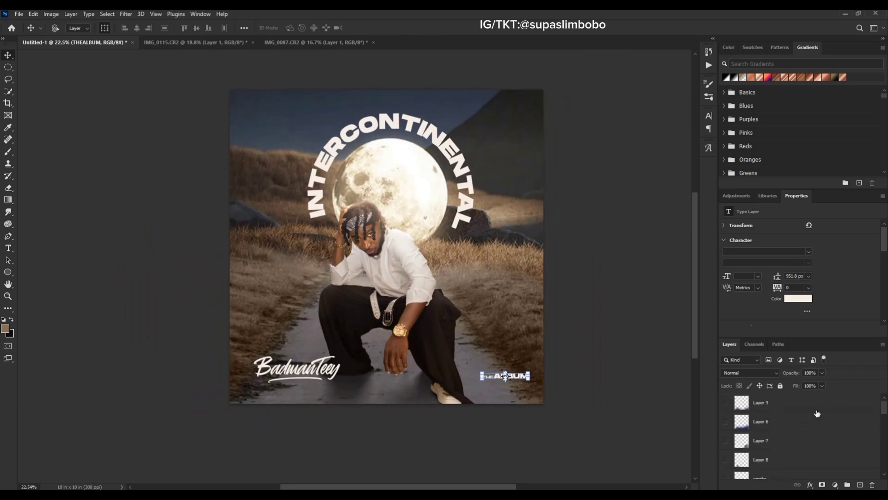
scroll(772, 450, "down", 3)
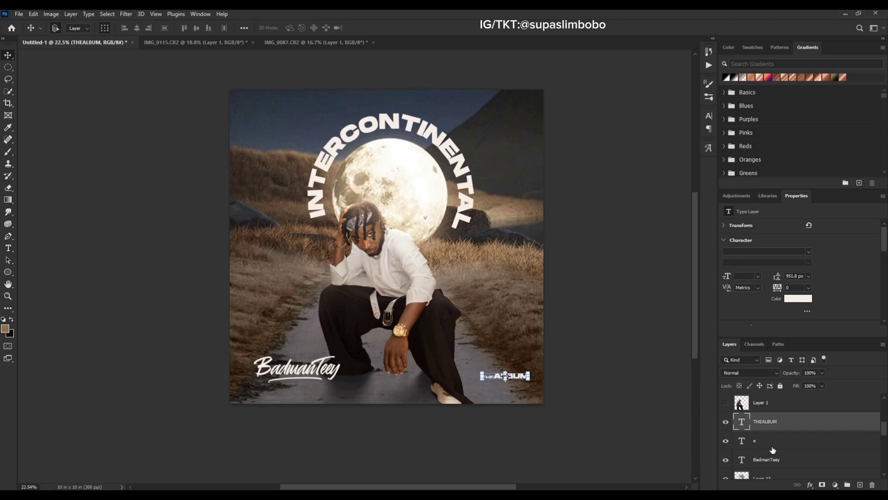
key("ctrl+shift+alt+e")
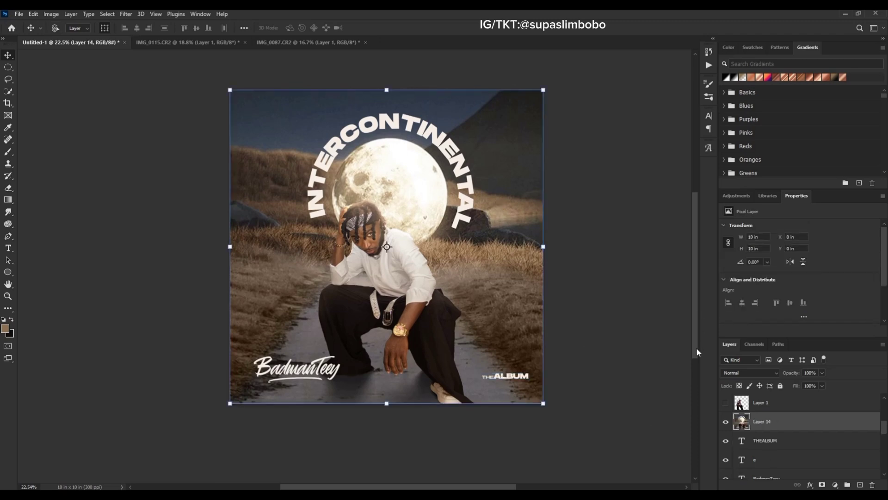
left_click(731, 423)
left_click(731, 422)
key("ctrl+j")
Step: In Camera Raw Filter, set temperature +10, tint +21, exposure +0.05, contrast +17, highlights -54, shadows +14, blacks +10, texture +11, clarity +14, vibrance -1
left_click(124, 14)
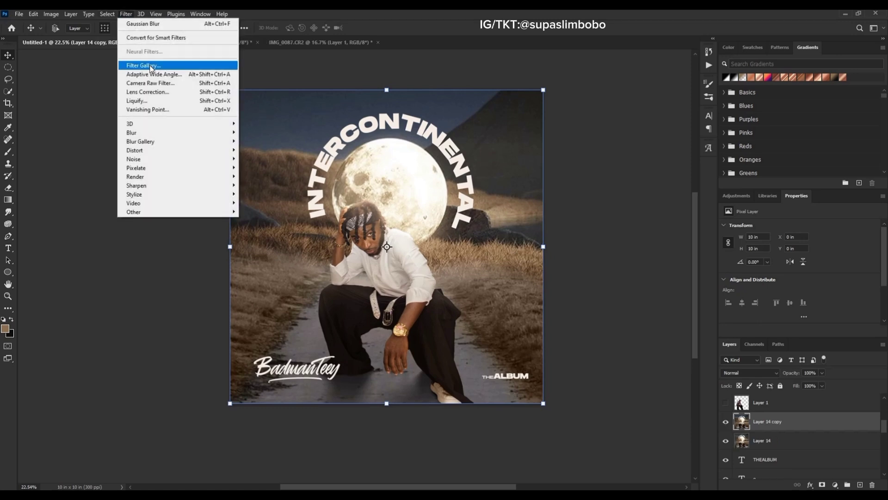
left_click(155, 83)
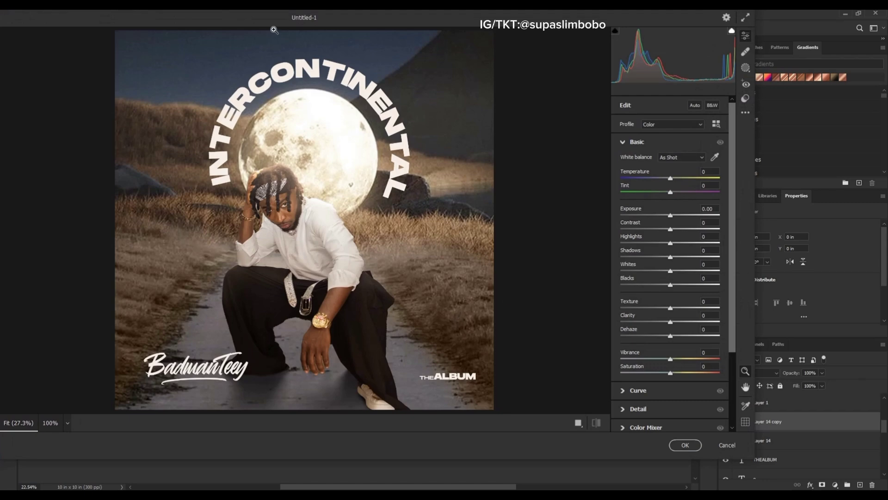
mouse_move(269, 195)
left_mouse_down()
mouse_move(346, 252)
mouse_move(261, 180)
left_mouse_up()
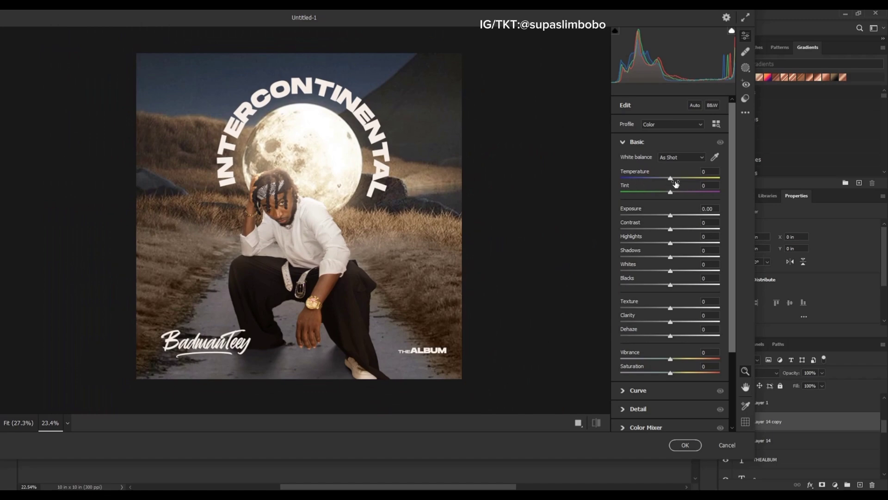
left_click_drag(669, 177, 671, 273)
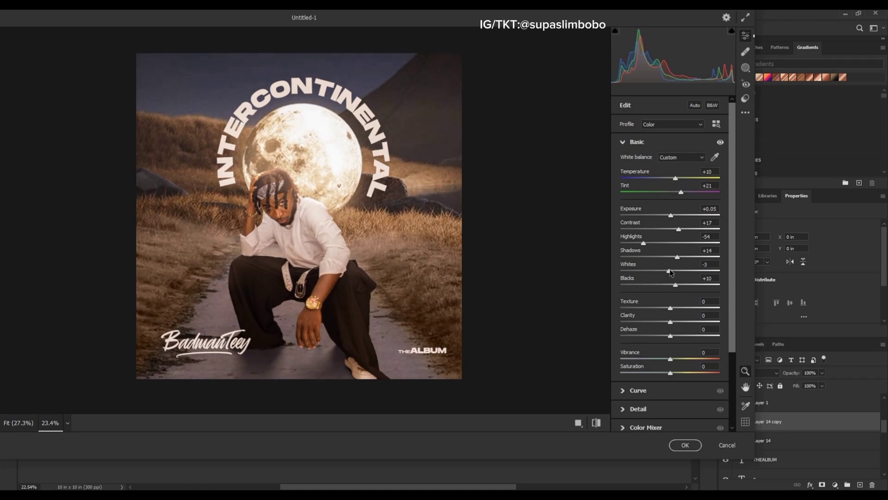
left_click_drag(672, 309, 676, 359)
mouse_move(680, 359)
left_mouse_down()
mouse_move(647, 360)
mouse_move(669, 360)
left_mouse_up()
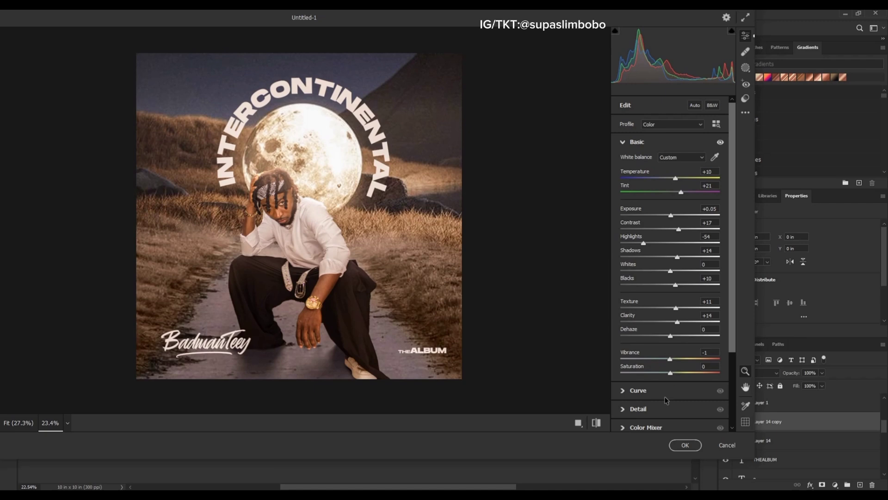
Step: Raise the noise reduction and color noise reduction for the merged copy, and adjust its Color Mixer settings
left_click(645, 409)
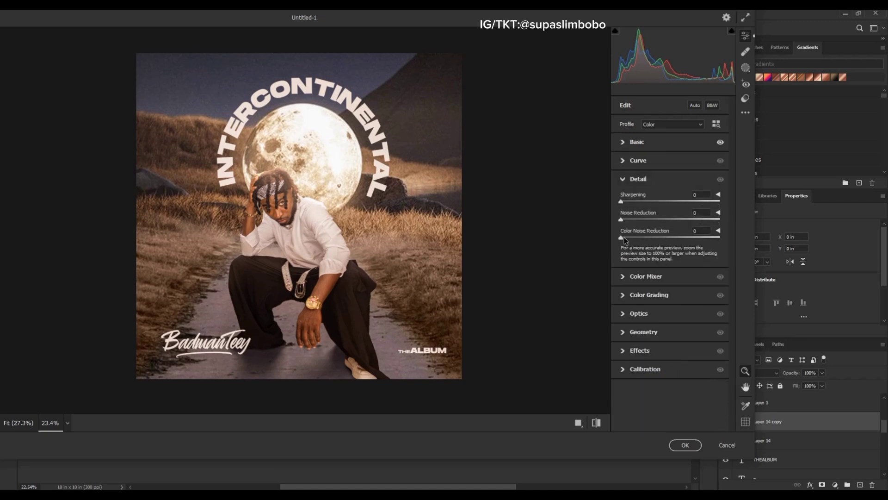
left_click_drag(624, 237, 751, 245)
left_click_drag(626, 220, 644, 220)
left_click(647, 273)
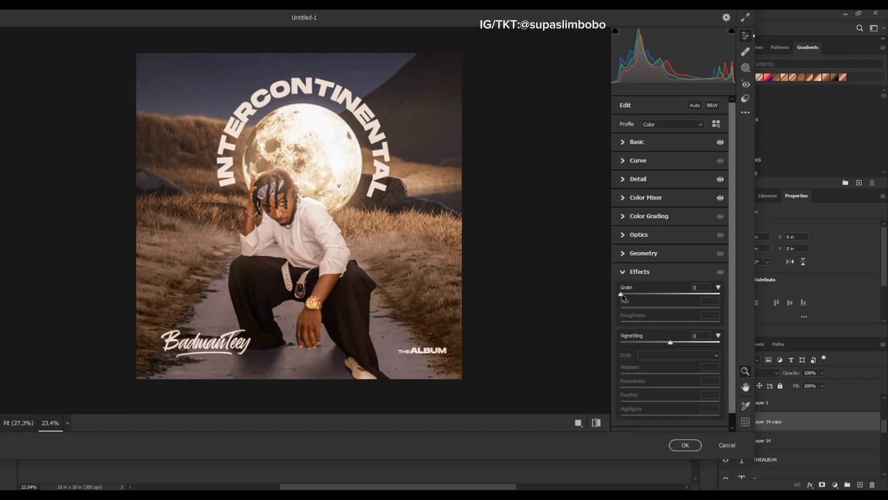
Step: Set the grain effect to 18 after comparing it on the shirt sleeve, and apply the Camera Raw edits to the merged copy
left_click_drag(622, 295, 642, 294)
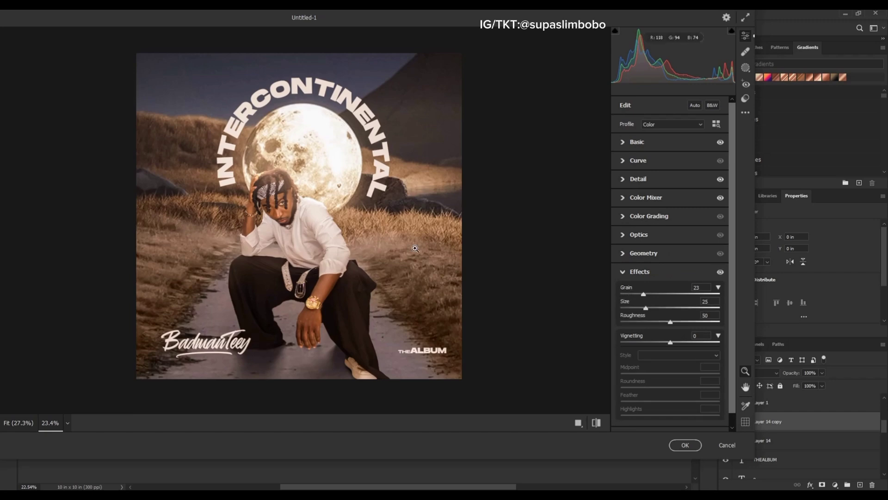
left_click_drag(328, 272, 434, 311)
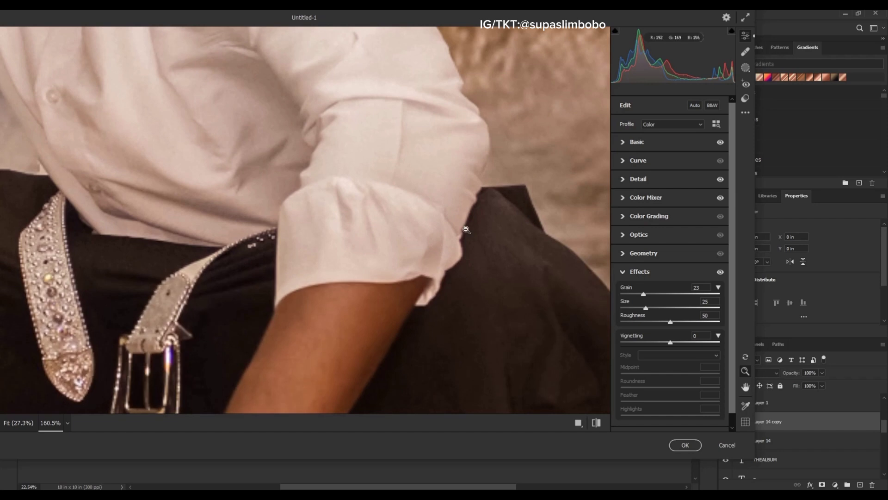
scroll(360, 338, "up", 2)
left_click_drag(643, 295, 441, 350)
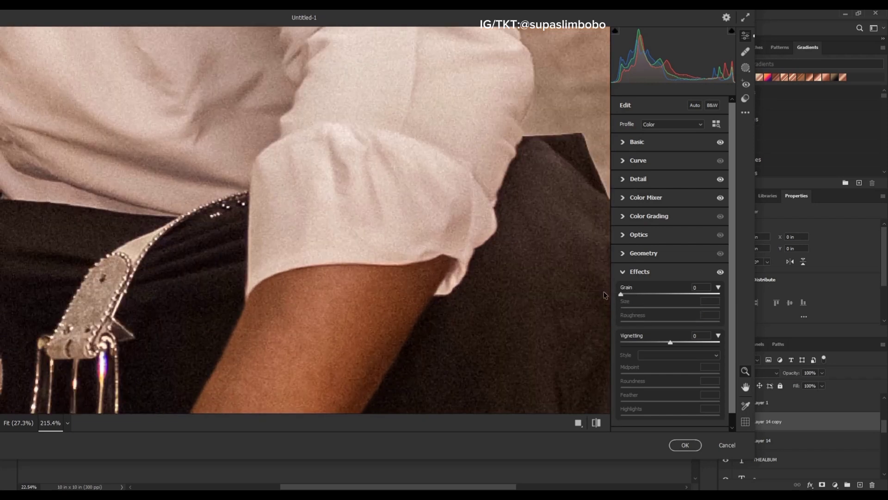
left_click(624, 294)
left_click_drag(626, 295, 640, 295)
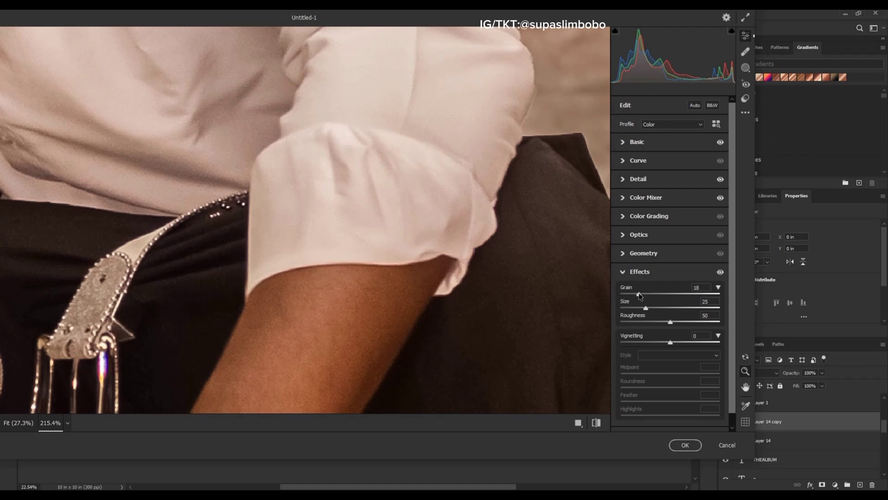
scroll(489, 279, "down", 8)
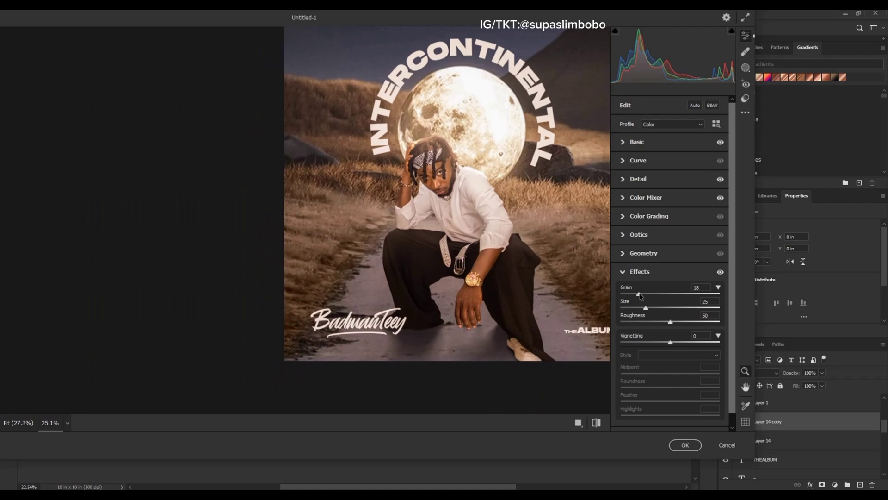
left_click(681, 446)
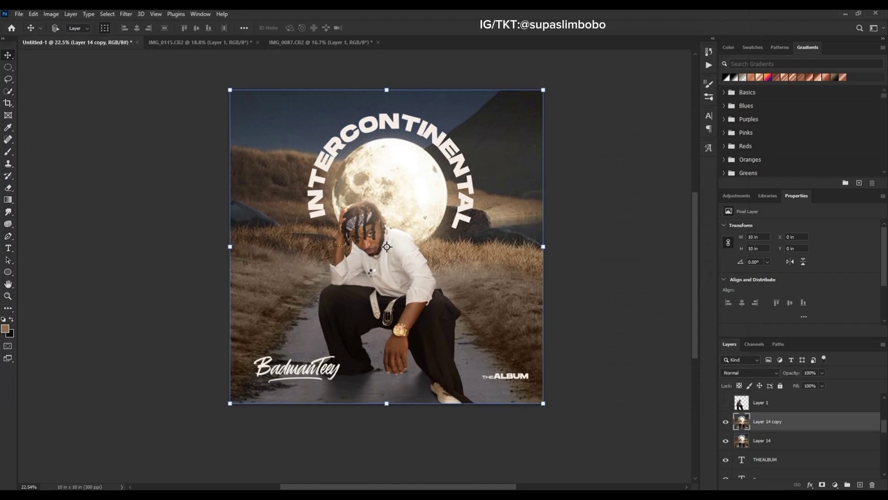
scroll(372, 212, "up", 1)
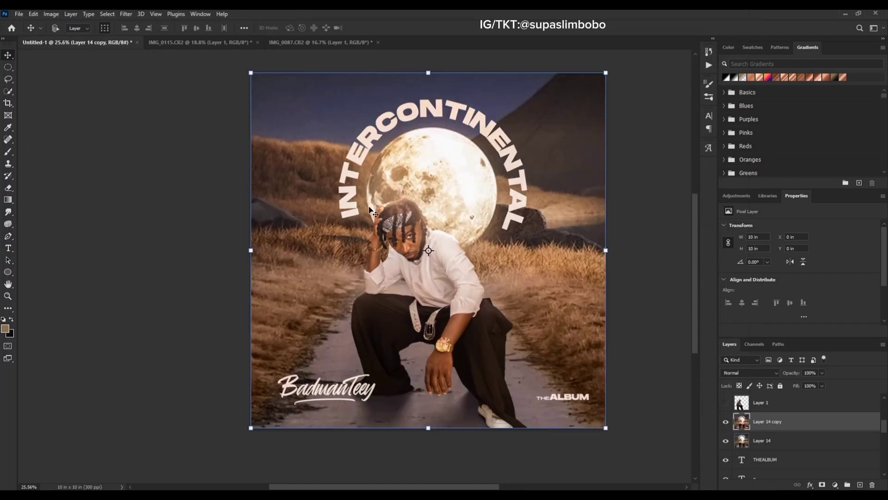
scroll(442, 272, "down", 1)
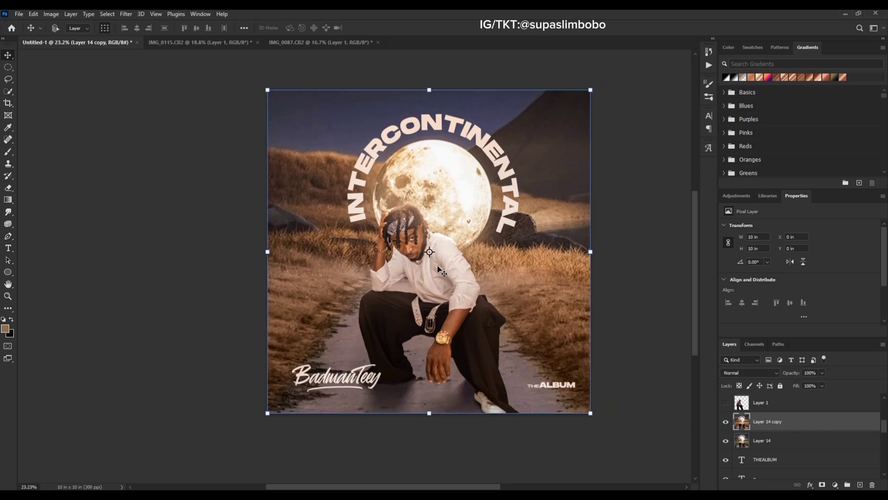